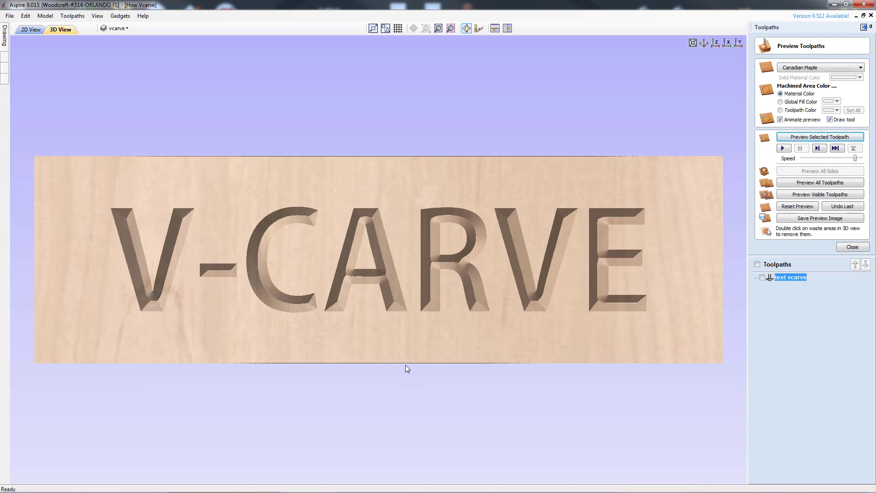
Examine the carved V-CARVE preview from several angles, then return to the top view.
left_click_drag(403, 365, 409, 185)
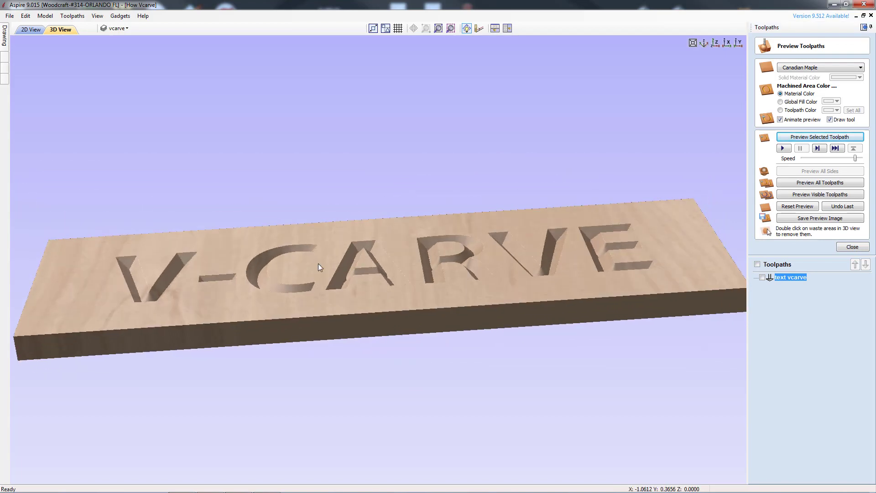
left_click_drag(598, 251, 592, 298)
left_click_drag(275, 244, 266, 303)
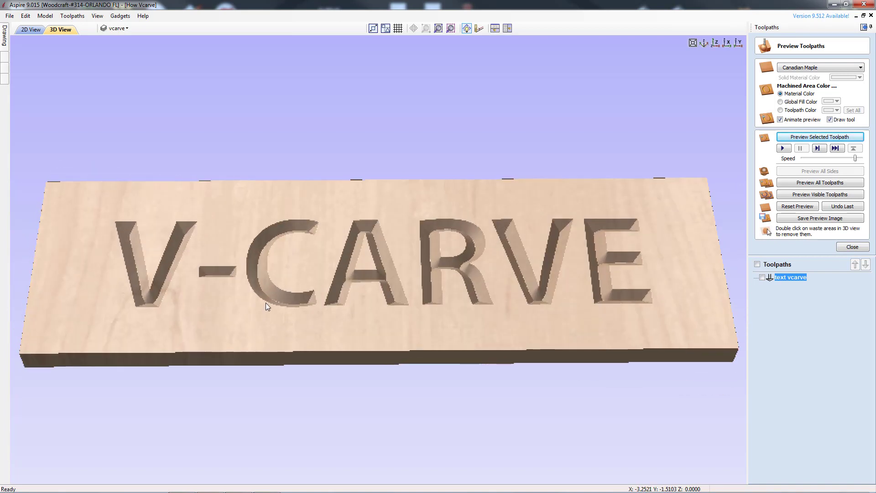
left_click_drag(341, 276, 341, 302)
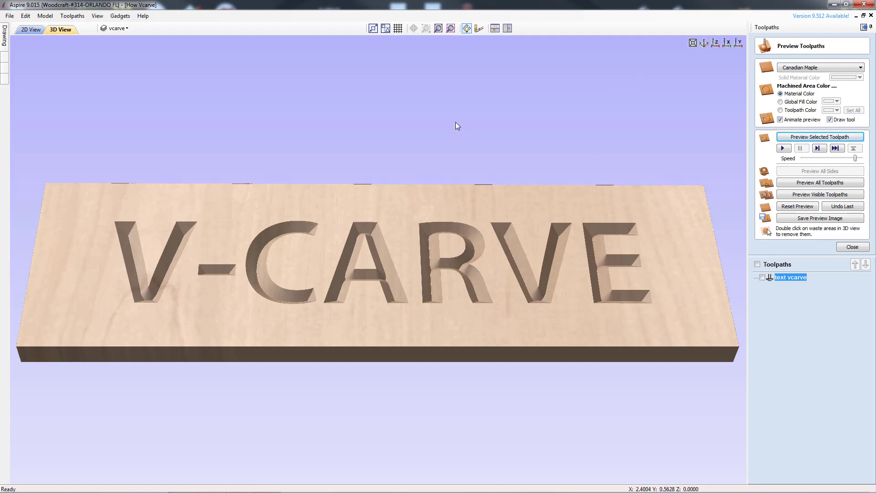
left_click_drag(456, 122, 450, 239)
left_click_drag(600, 224, 645, 52)
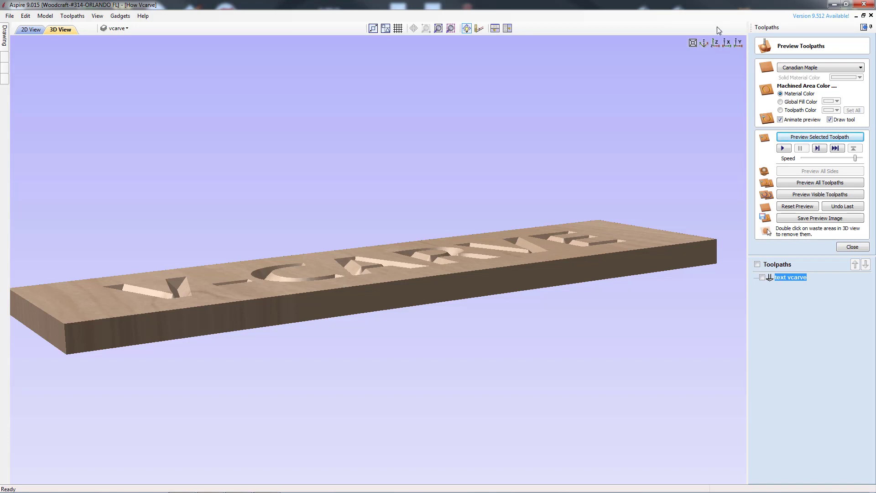
left_click(716, 44)
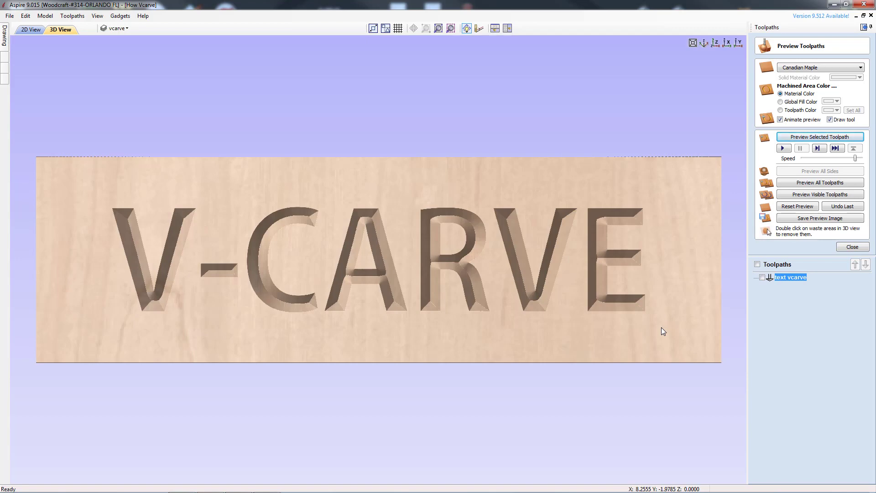
Show the text vcarve toolpath and delete it.
left_click_drag(358, 356, 393, 262)
left_click_drag(421, 353, 412, 307)
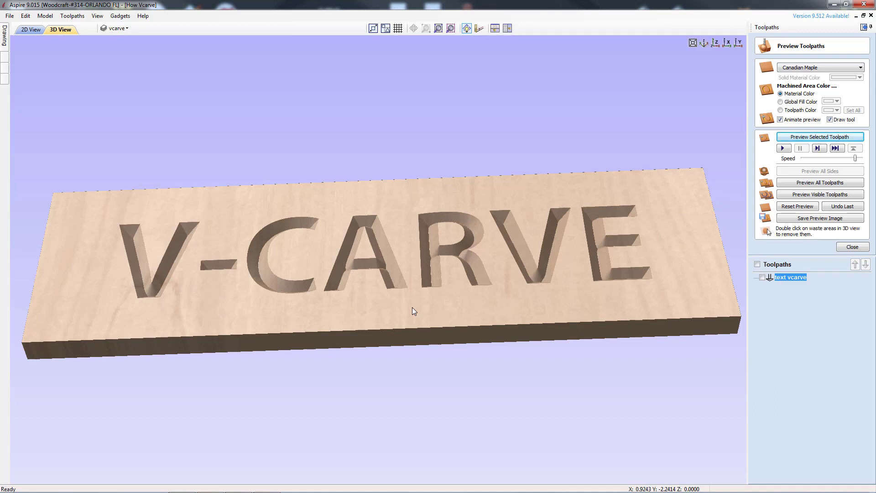
left_click(758, 265)
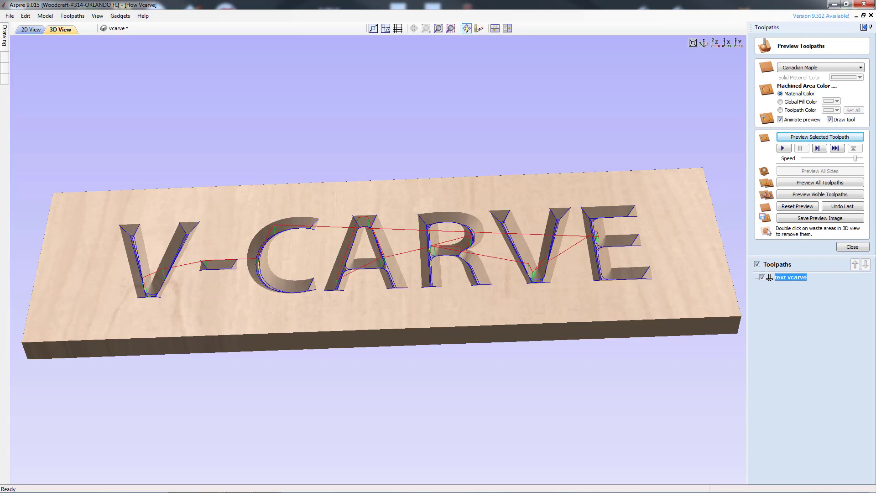
right_click(799, 281)
mouse_move(820, 367)
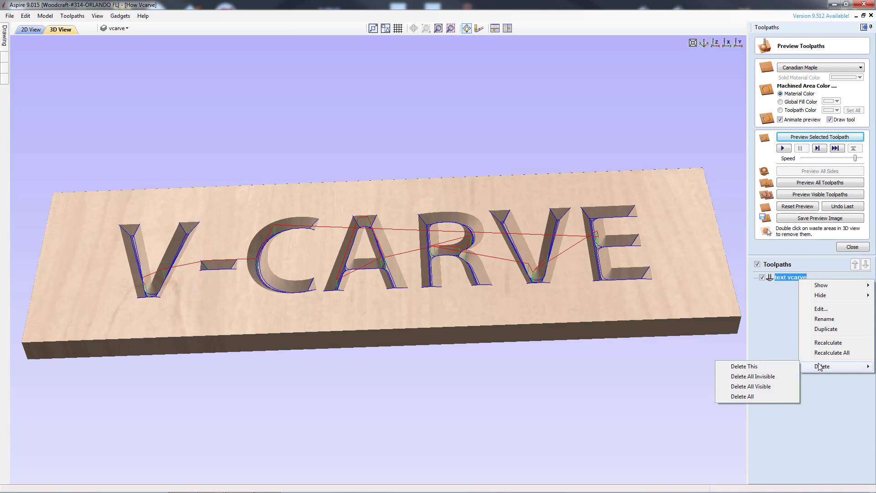
left_click(779, 366)
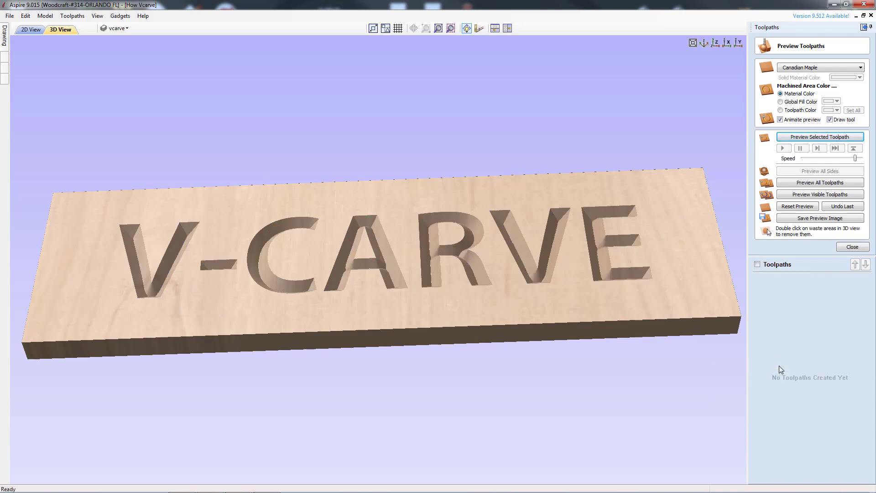
Reset the carving preview, close the preview panel and return to the 2D view with the drawing tools.
left_click(797, 207)
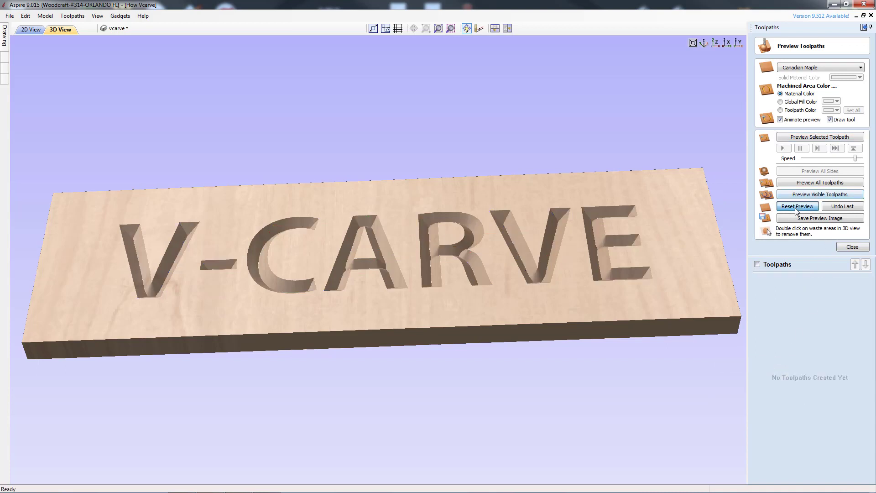
left_click(851, 248)
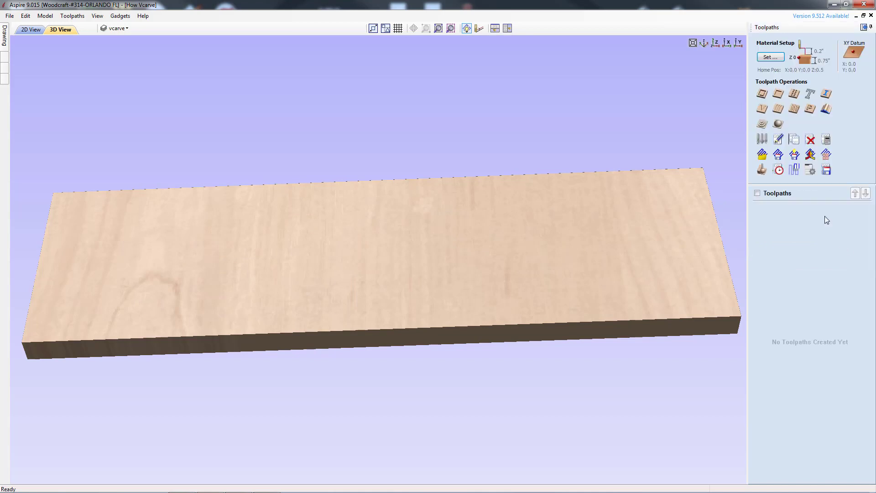
left_click(717, 45)
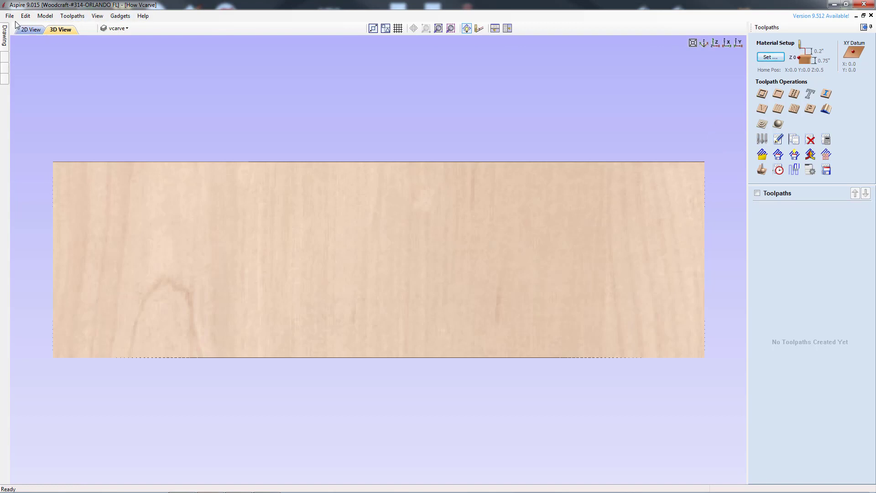
left_click(29, 31)
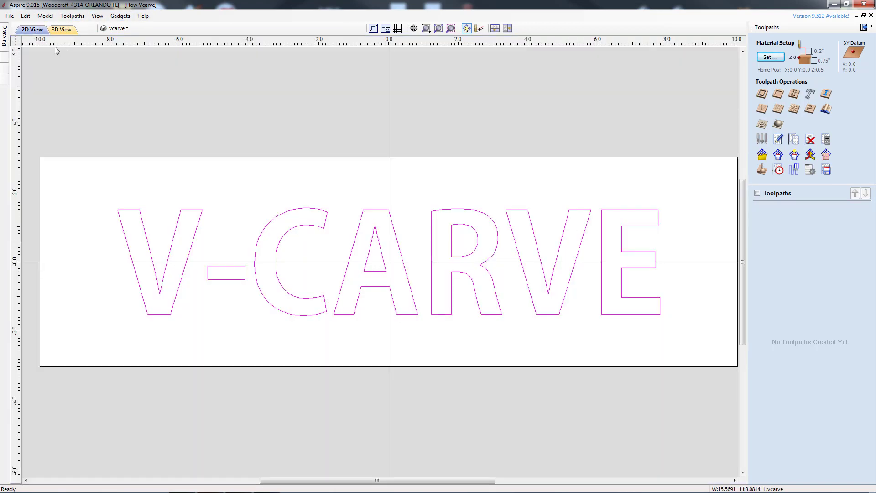
left_click(865, 28)
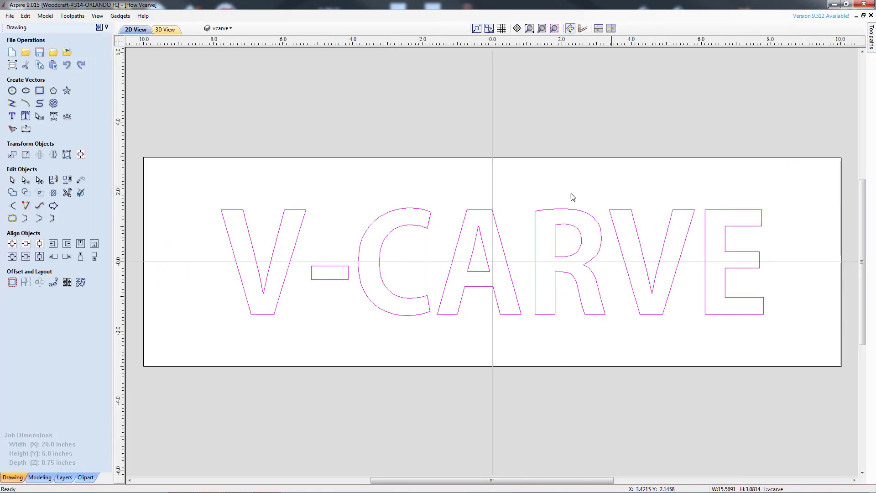
Select the V-CARVE text and try stretching it taller and then wider, undoing each stretch.
left_click(306, 214)
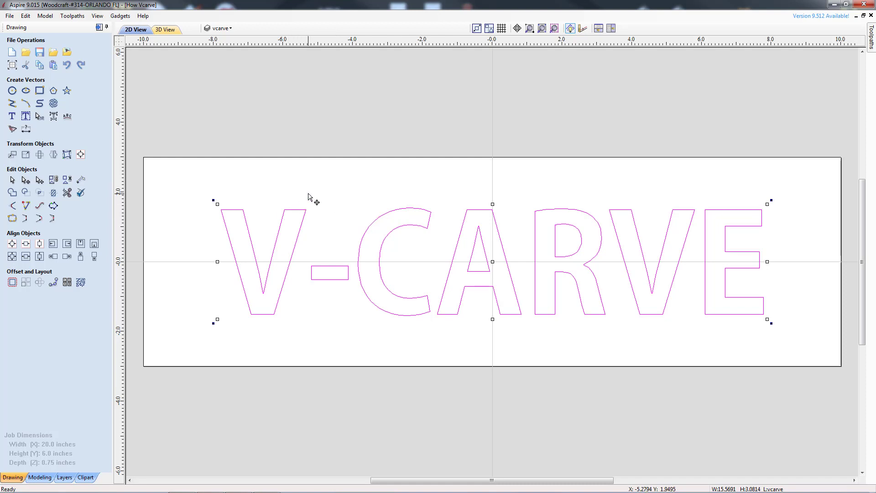
left_click(360, 198)
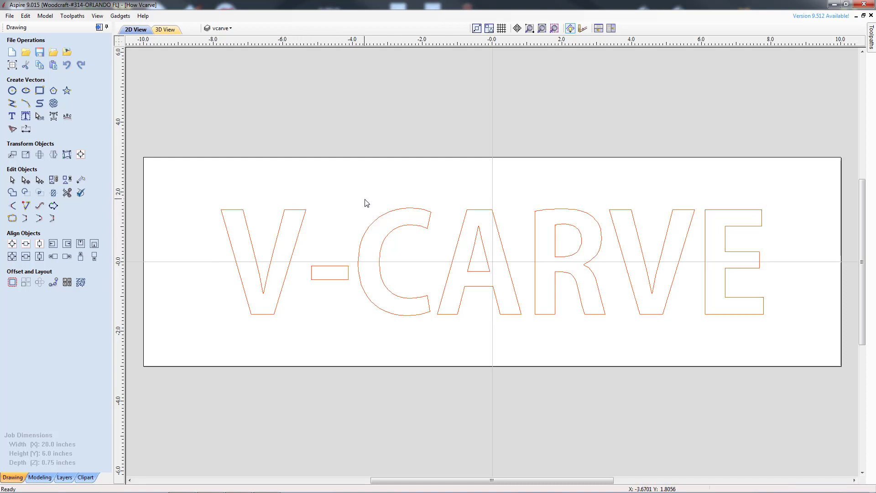
left_click(303, 225)
left_click(304, 223)
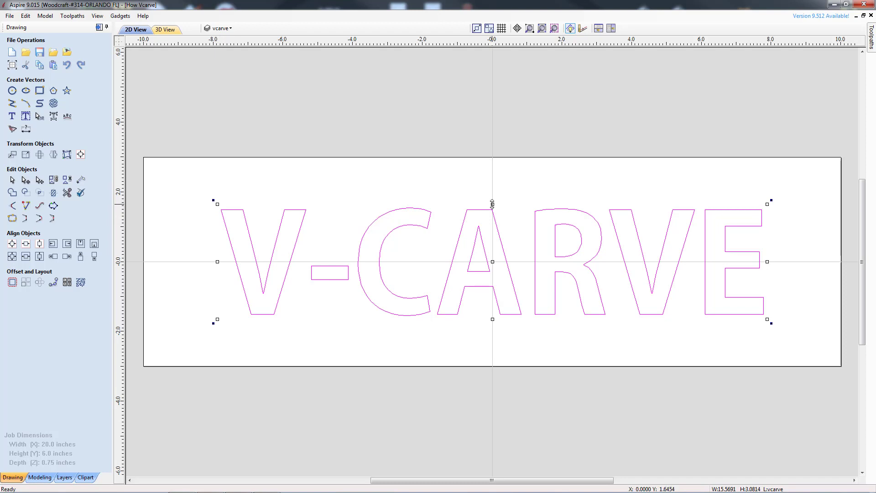
left_click_drag(492, 204, 496, 173)
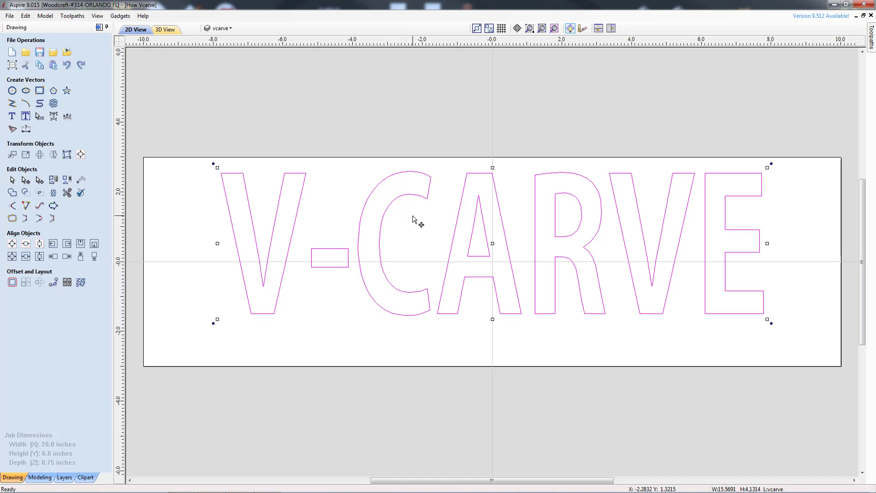
key("ctrl+z")
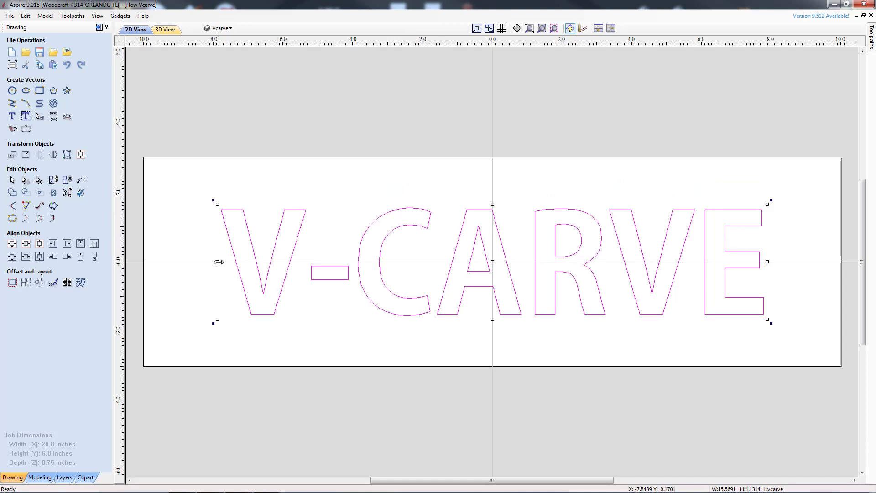
left_click_drag(218, 262, 139, 263)
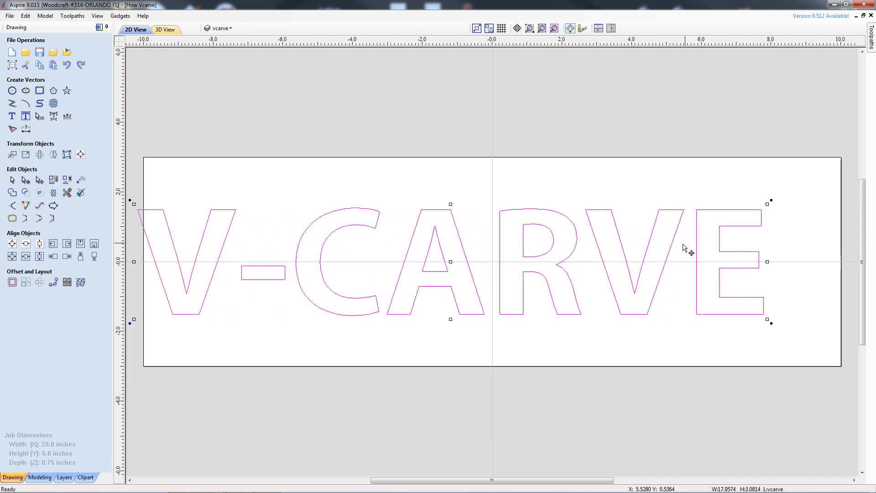
key("ctrl+z")
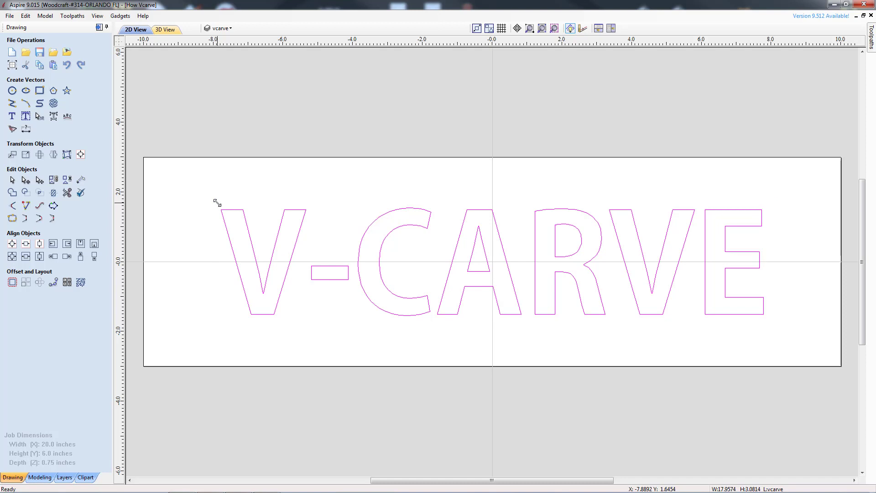
Scale the text up proportionally from its corner to about 18.6 by 3.7 inches and shift it to center on the board.
left_click_drag(217, 203, 199, 187)
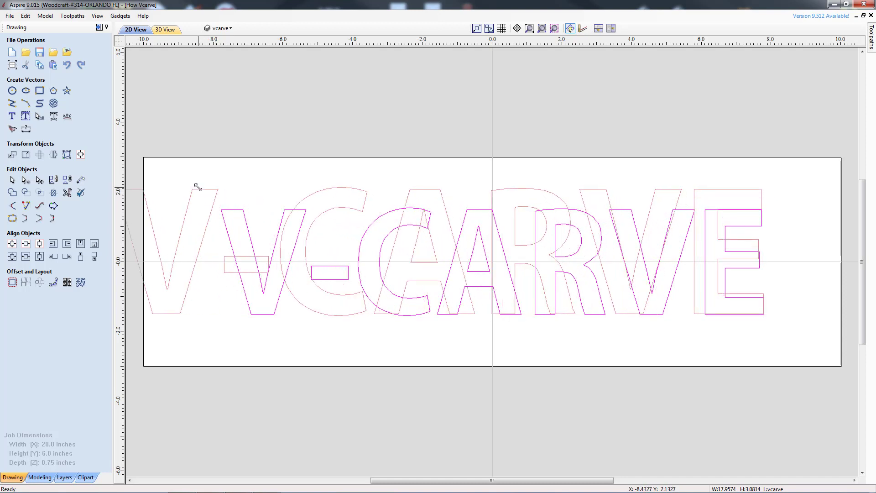
left_click_drag(198, 187, 197, 188)
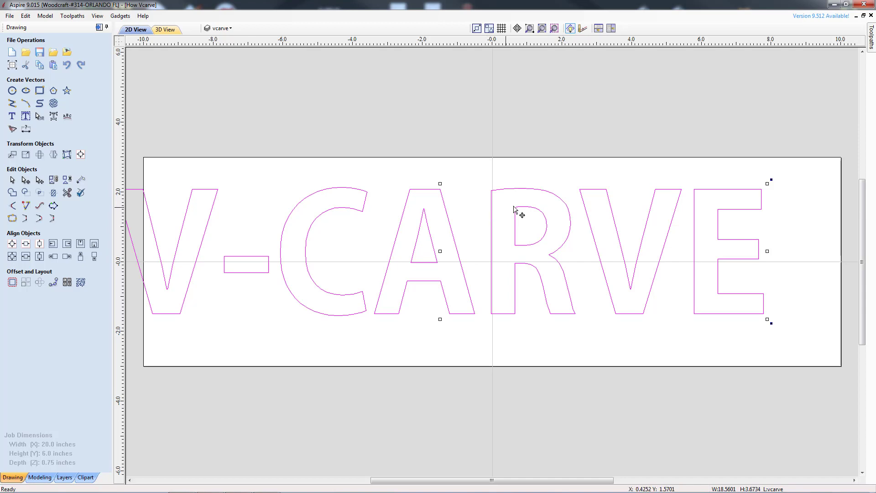
left_click_drag(514, 207, 563, 208)
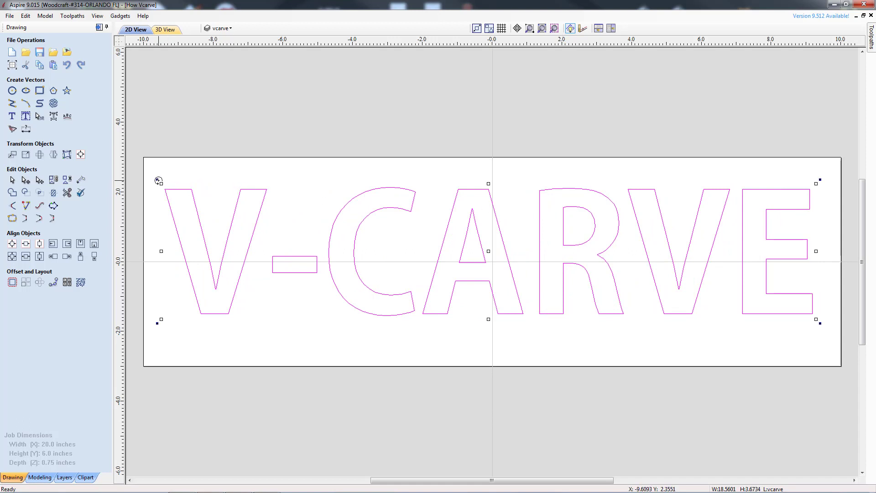
Try rotating the text about its corner and undo the rotation.
left_click_drag(158, 182, 324, 202)
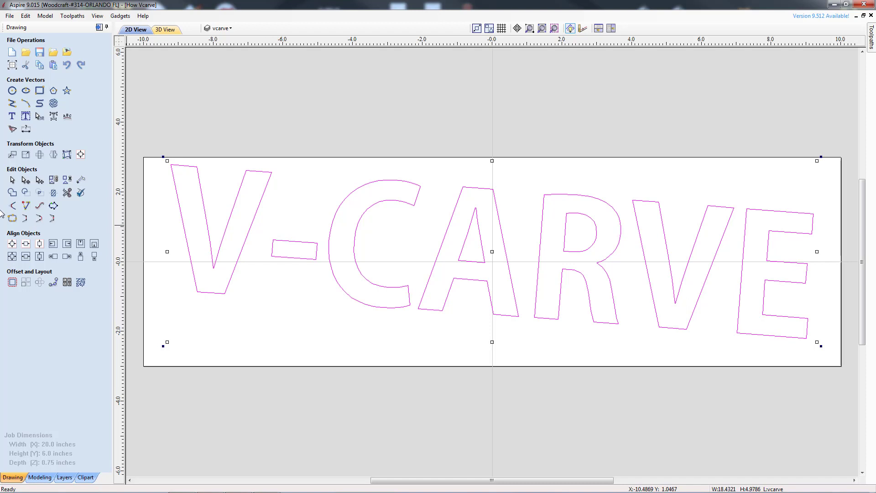
key("ctrl+z")
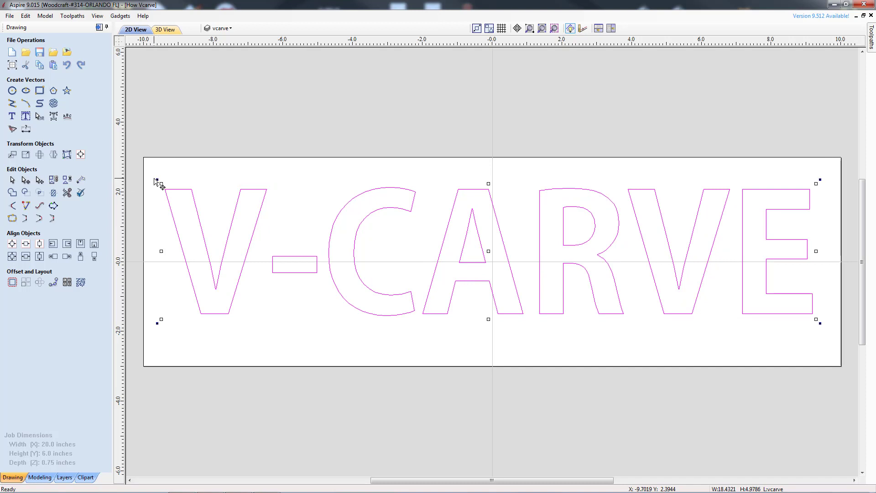
left_click(228, 135)
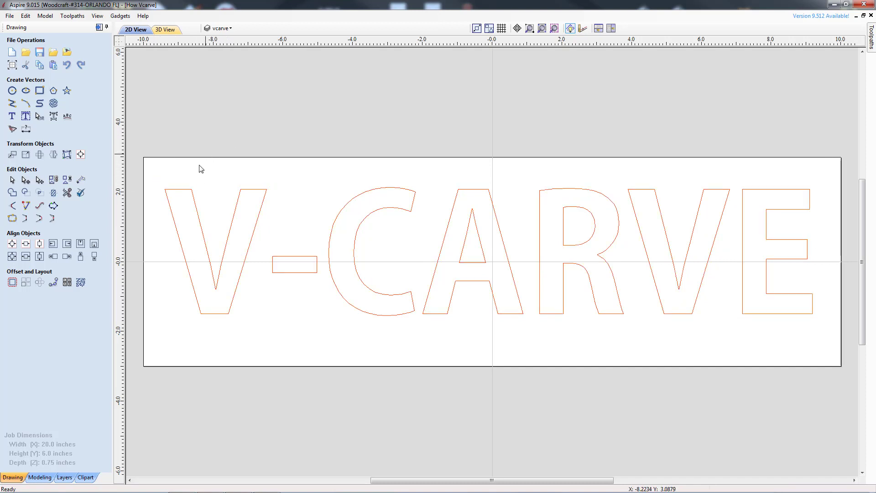
left_click(184, 194)
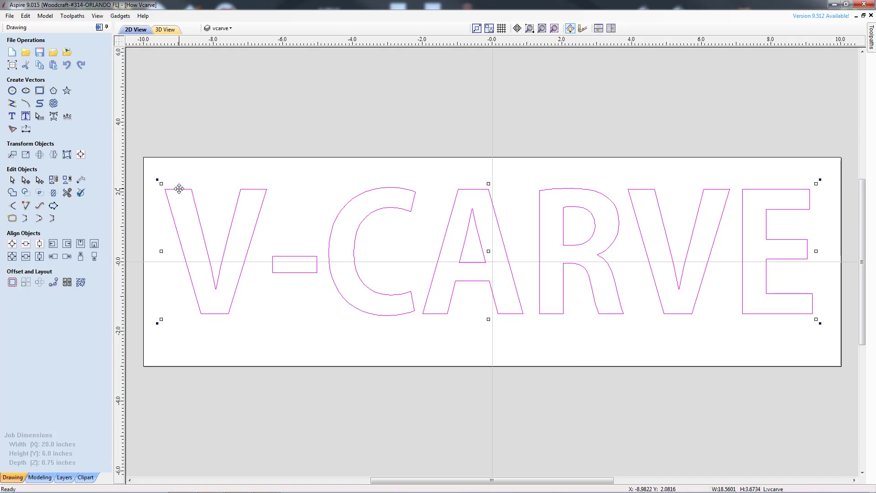
mouse_move(179, 188)
left_mouse_down()
mouse_move(166, 186)
mouse_move(153, 202)
mouse_move(196, 178)
mouse_move(177, 188)
left_mouse_up()
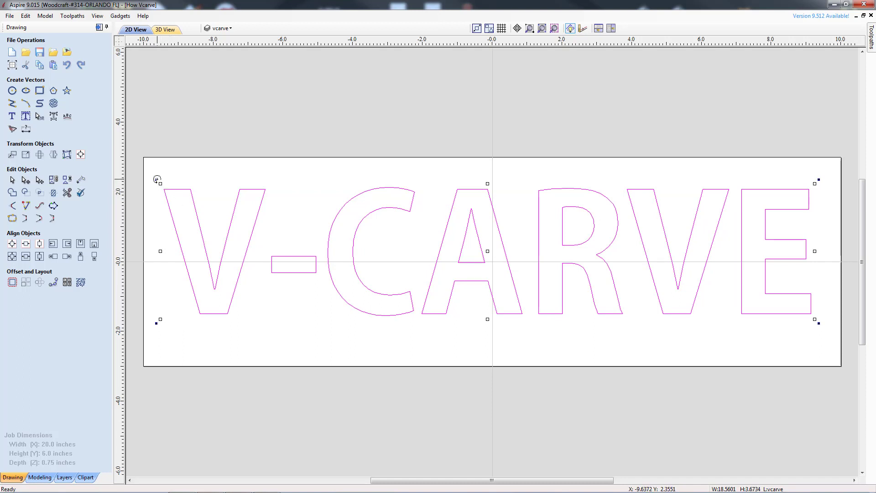
mouse_move(157, 179)
left_mouse_down()
mouse_move(196, 129)
mouse_move(167, 190)
mouse_move(161, 233)
mouse_move(171, 183)
left_mouse_up()
left_click(205, 183)
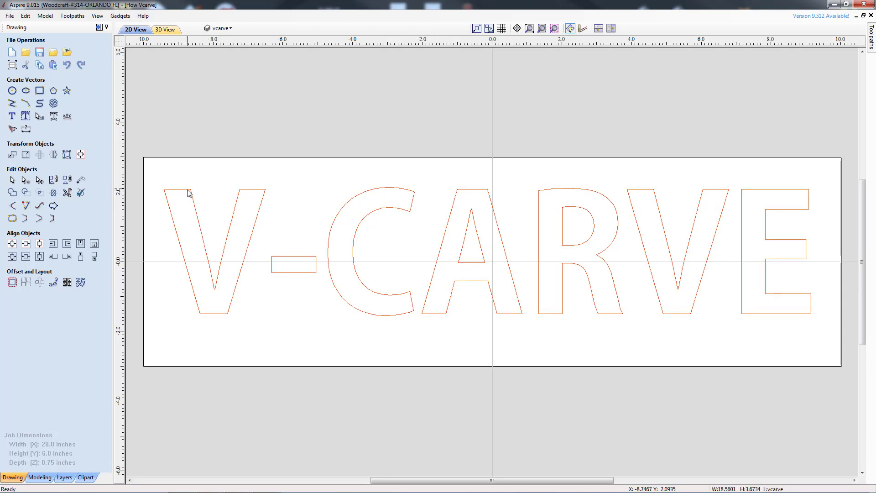
Select the text, open it in the text editor, set the text height to 3.50 inches and close.
key("ctrl+a")
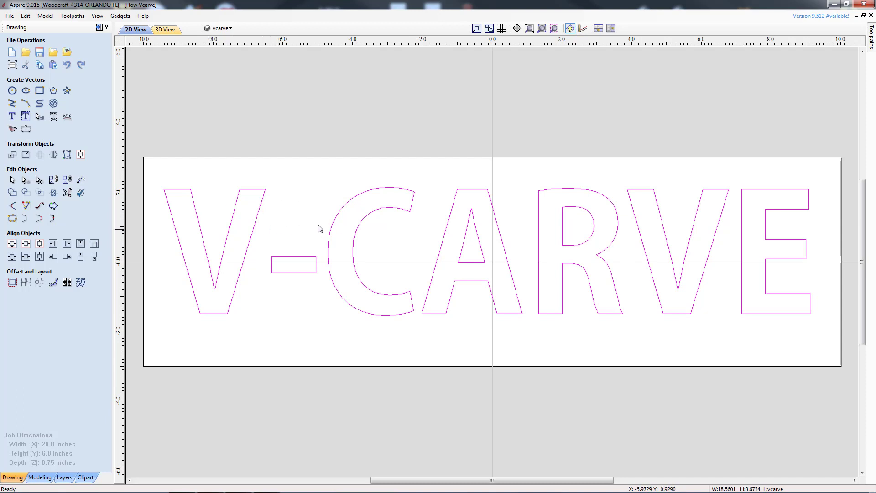
left_click(13, 117)
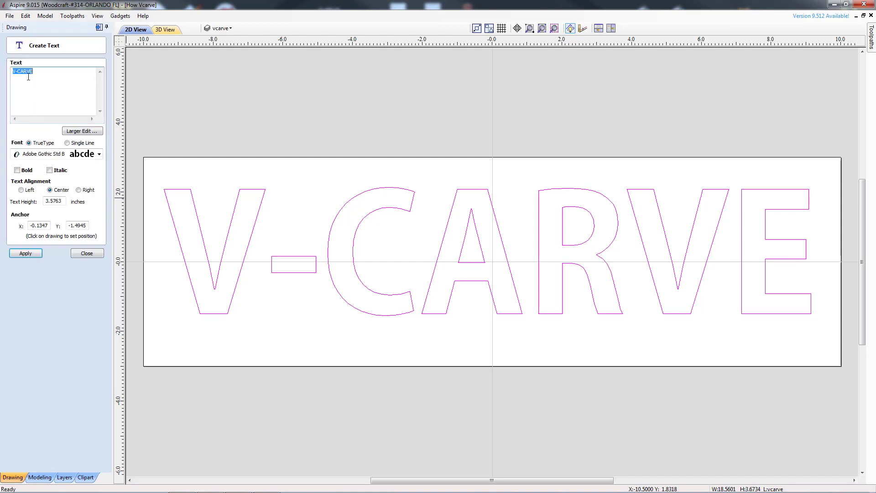
left_click(54, 201)
type("3.50")
key("Return")
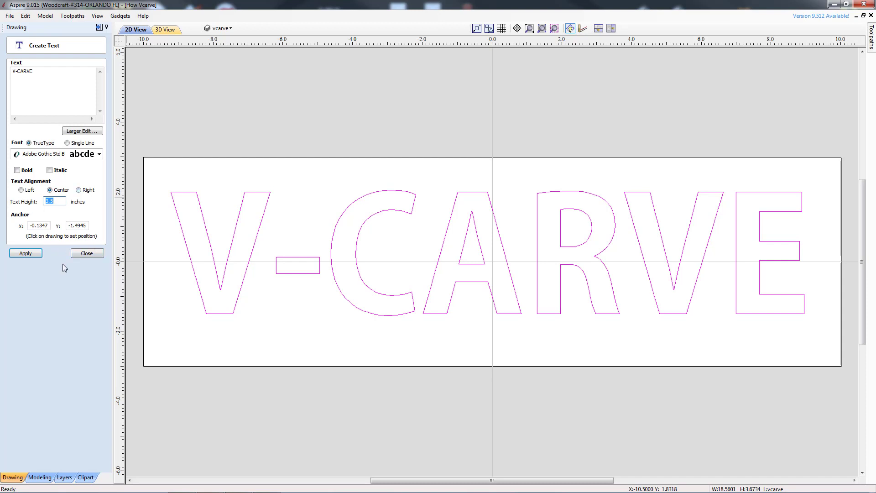
left_click(95, 254)
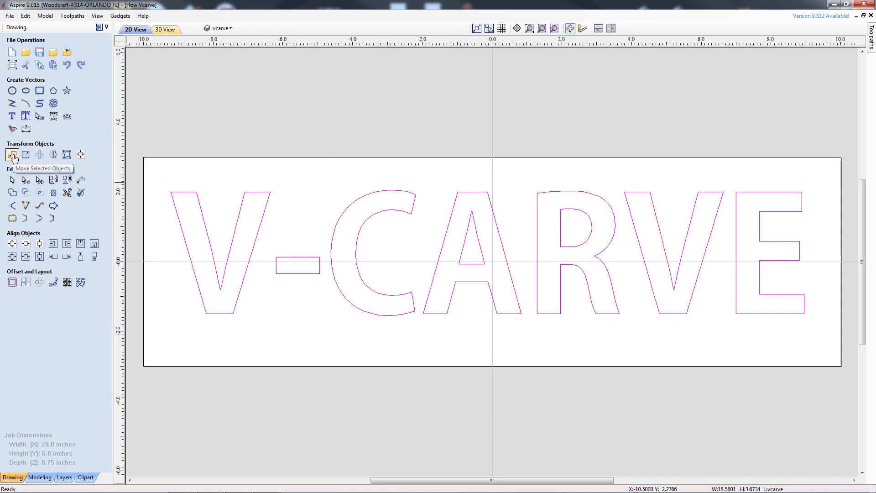
left_click(12, 155)
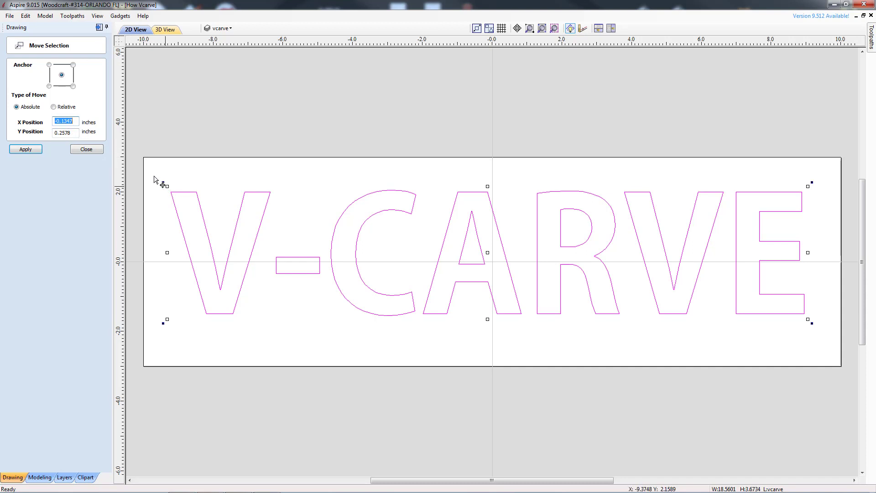
left_click(86, 149)
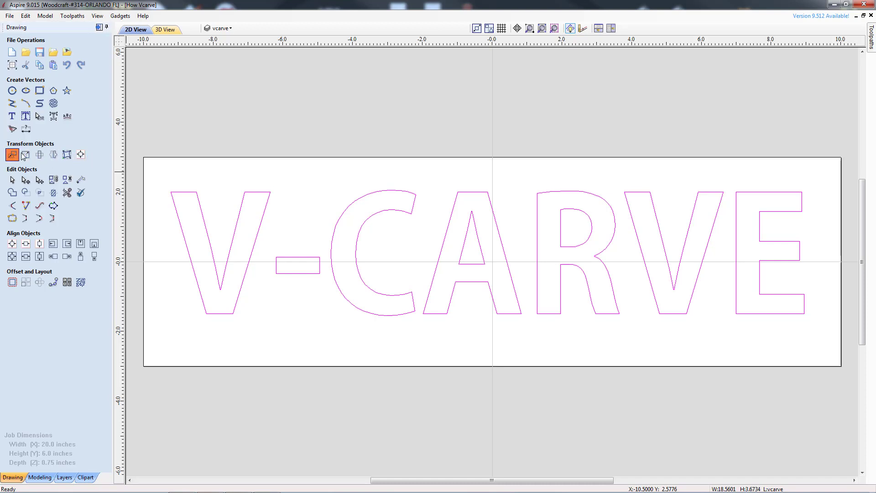
left_click(12, 154)
left_click(94, 151)
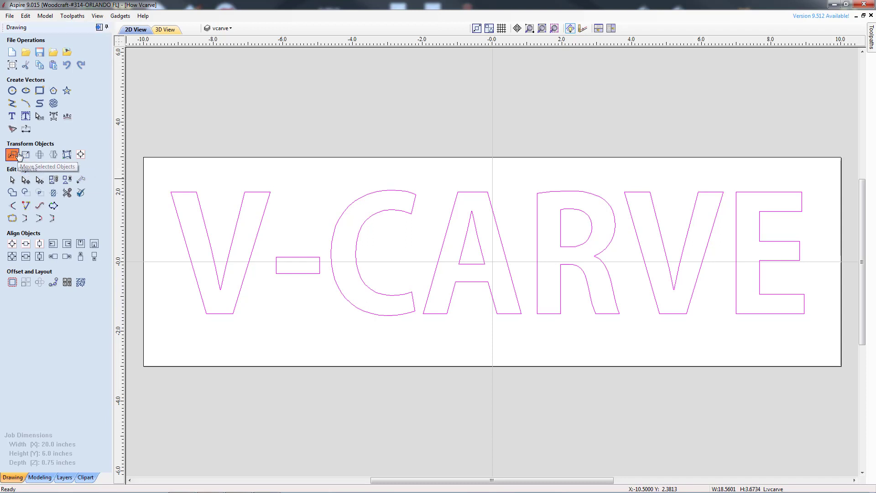
left_click(12, 154)
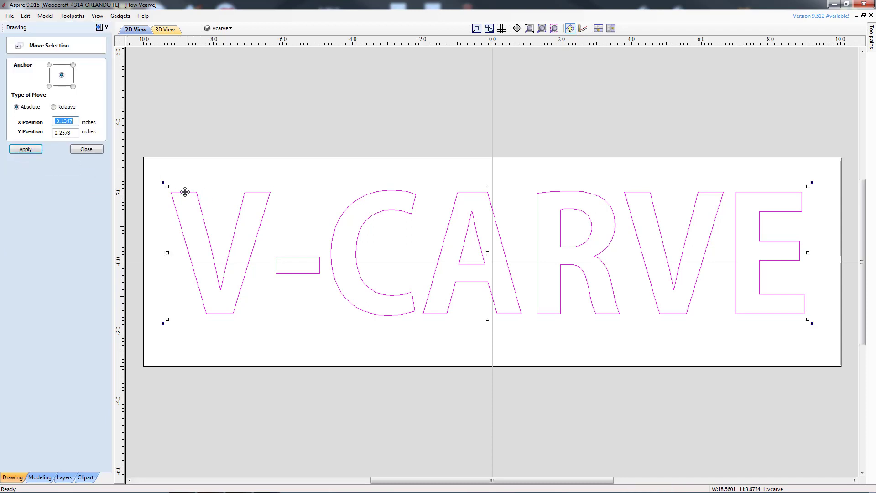
left_click(93, 154)
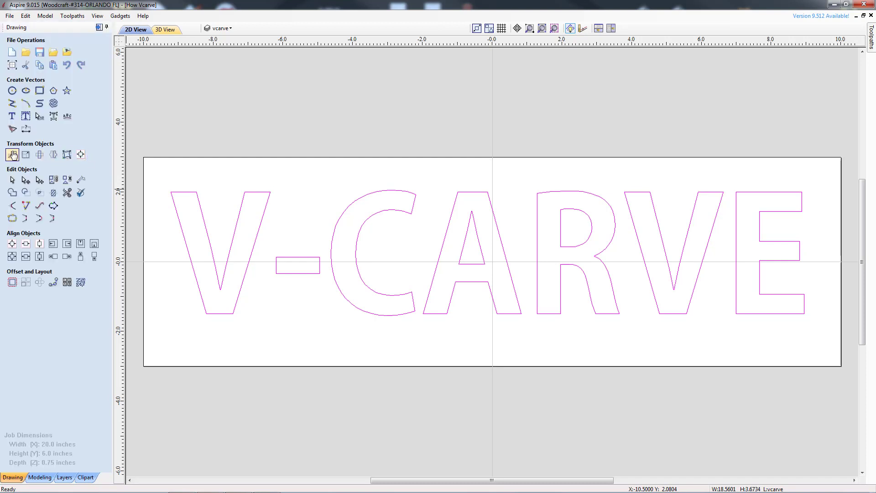
Set the text width to 18.0 inches with the proportions linked.
left_click(35, 157)
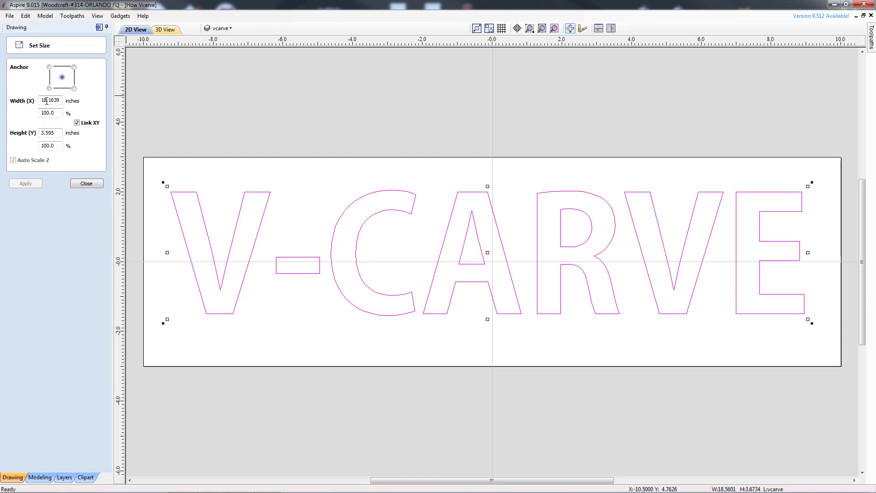
left_click_drag(56, 101, 60, 100)
type("0")
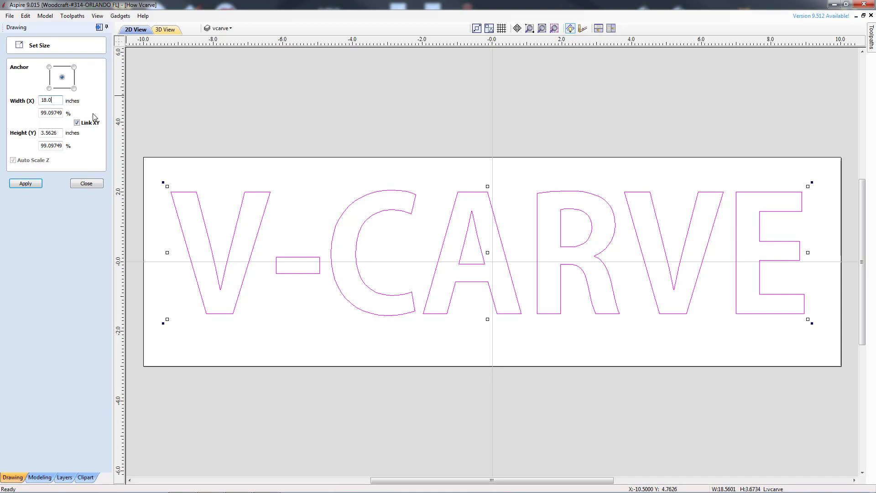
left_click(26, 184)
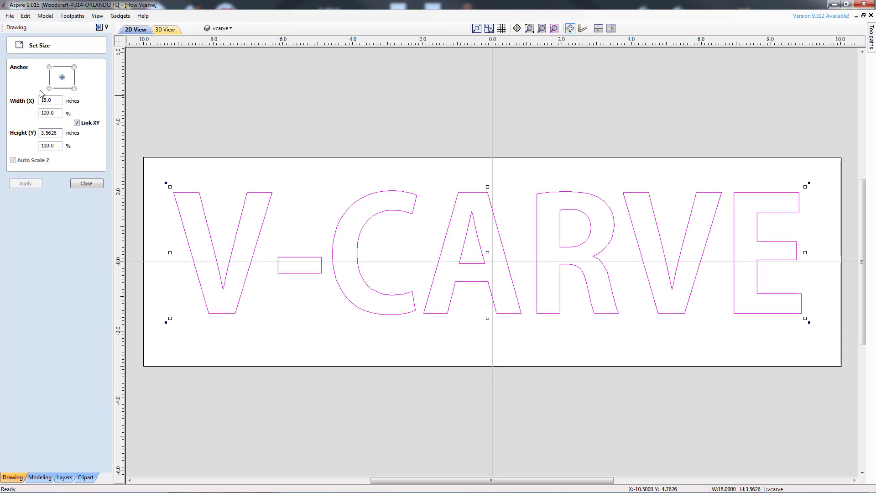
Try setting the text height to 1 inch with proportions unlinked, undo the resize and close the sizing panel.
left_click(77, 125)
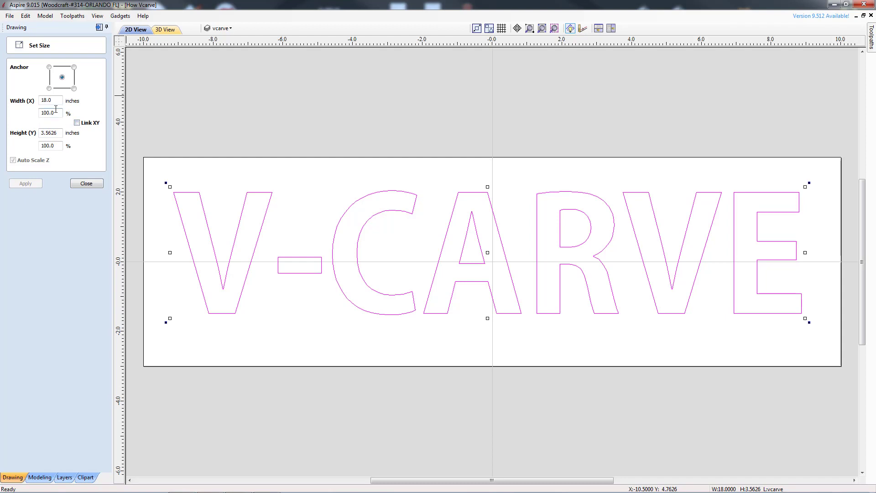
double_click(60, 133)
type("1")
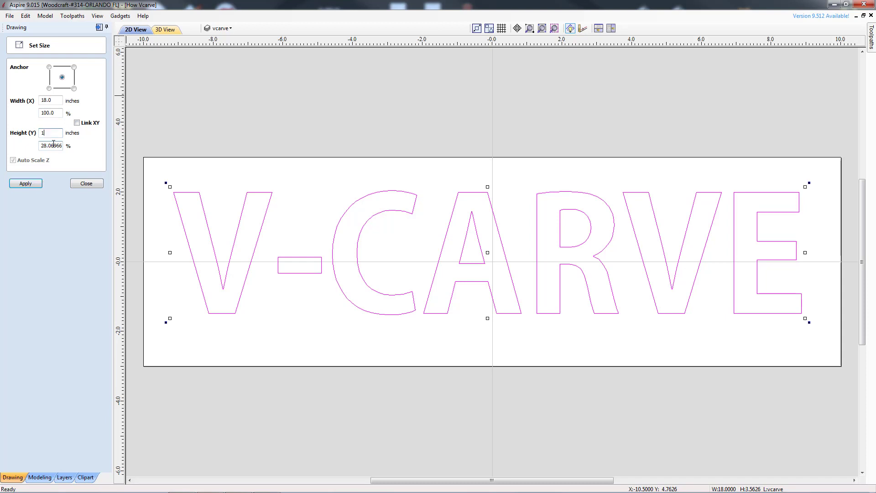
key("Return")
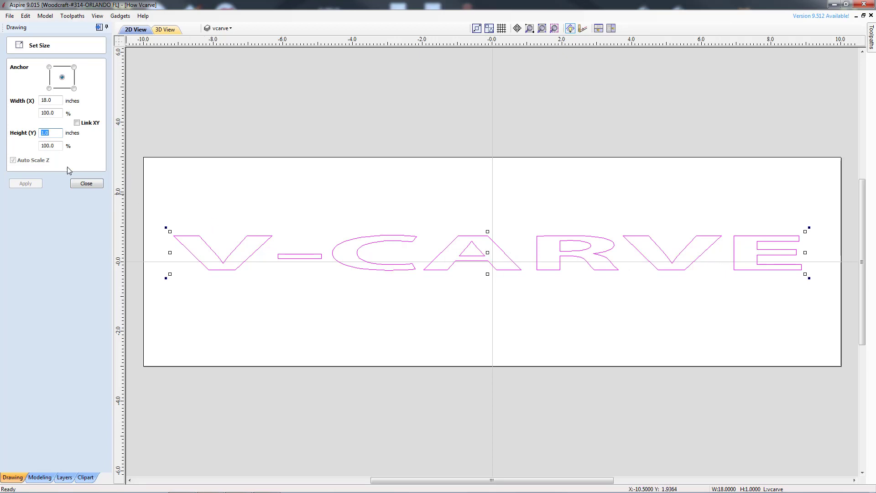
left_click(26, 16)
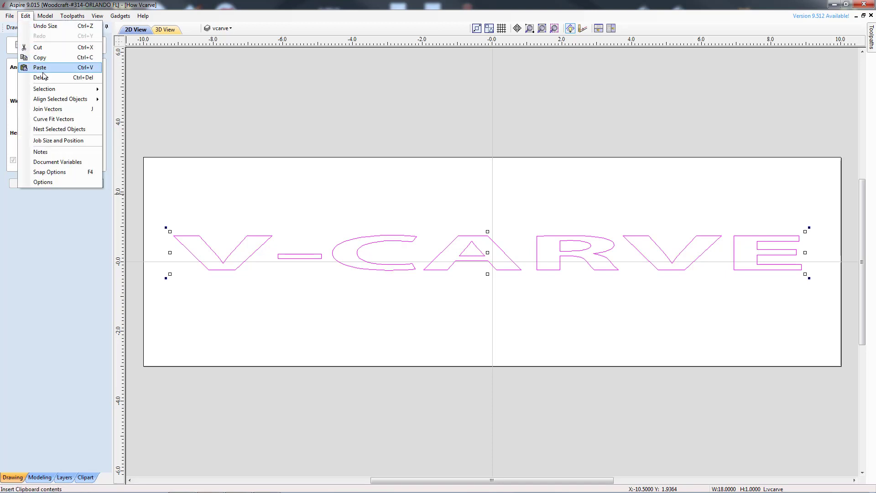
left_click(45, 26)
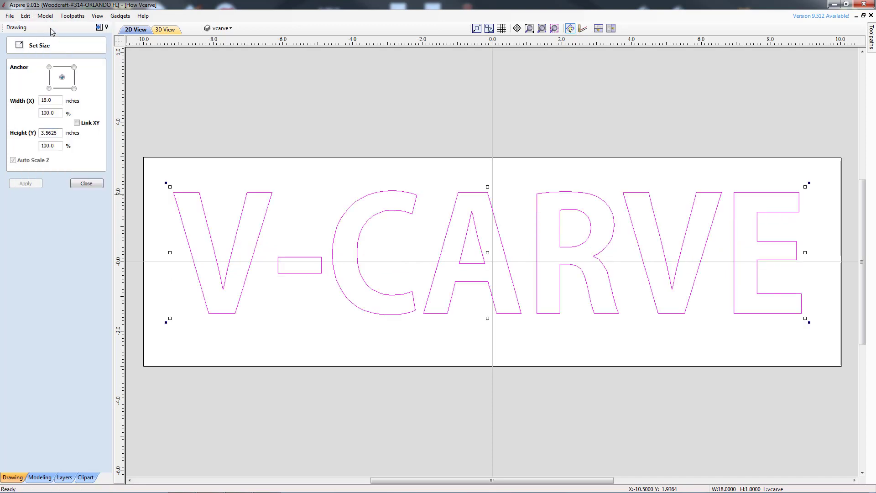
left_click(26, 16)
mouse_move(46, 16)
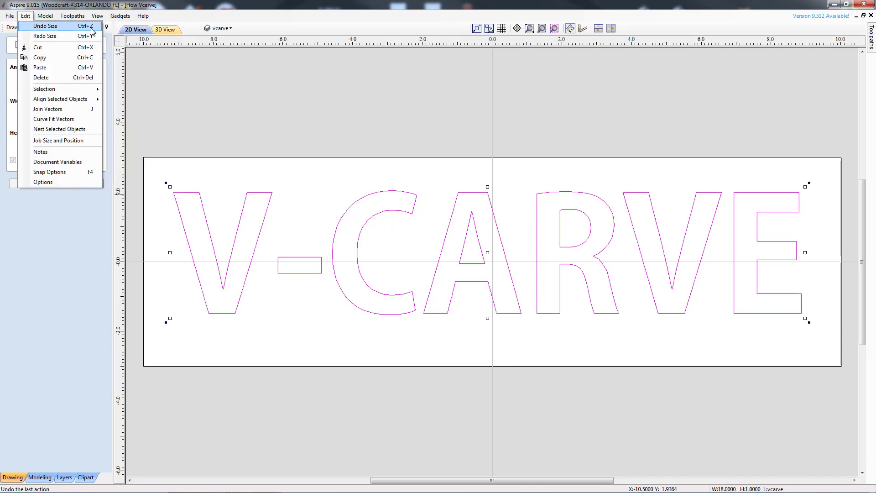
left_click(283, 13)
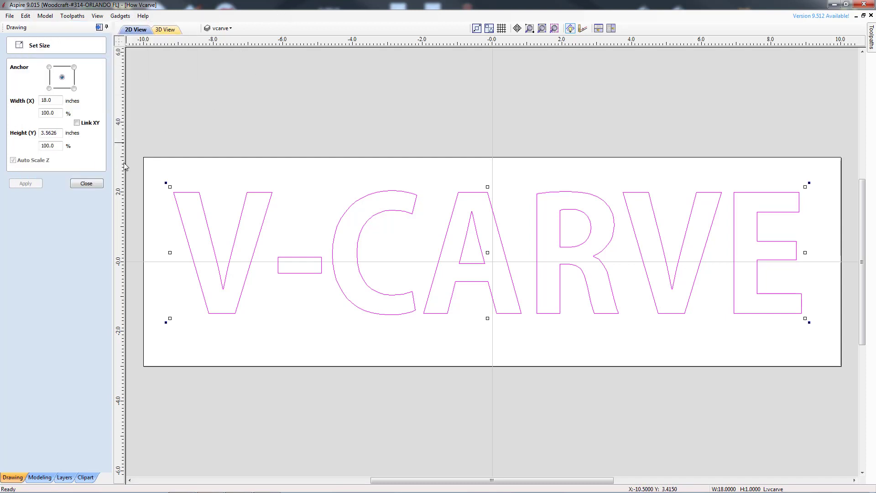
left_click(86, 184)
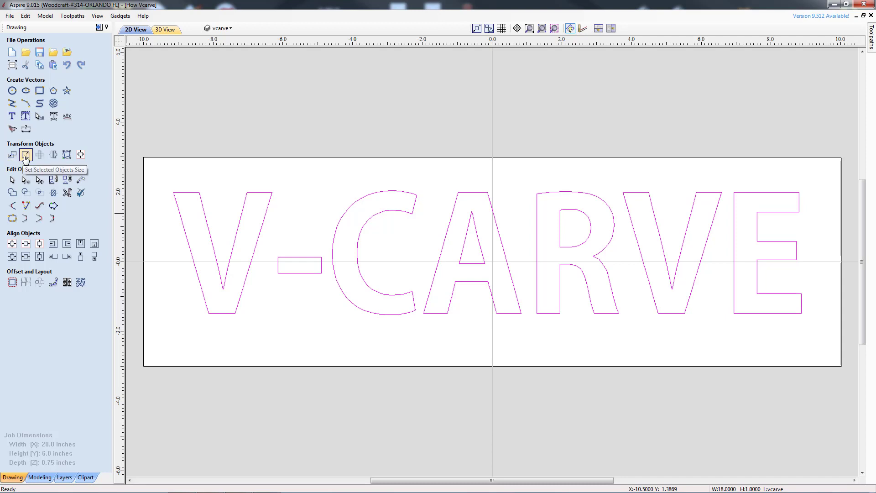
Rotate the text by -5 degrees about its center.
left_click(39, 154)
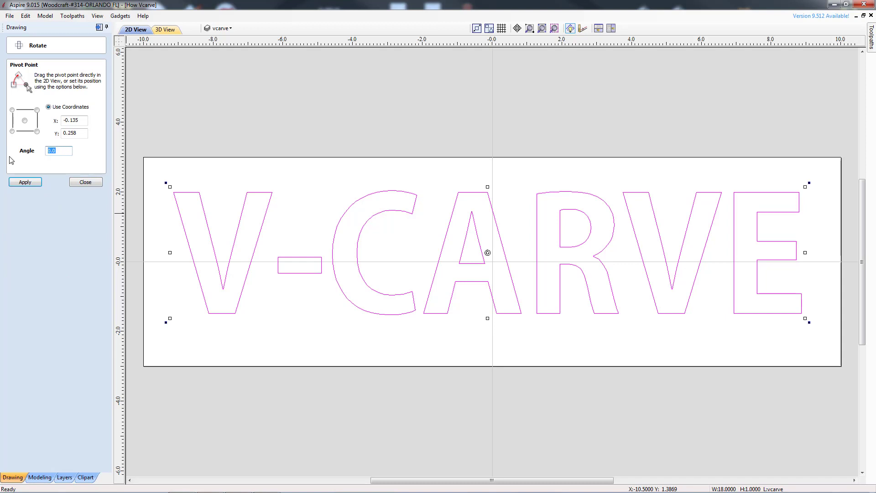
type("5")
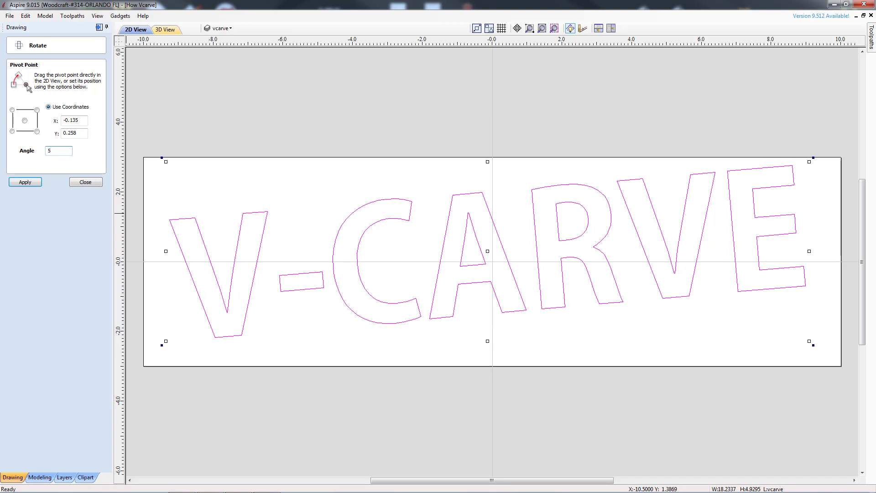
key("ctrl+z")
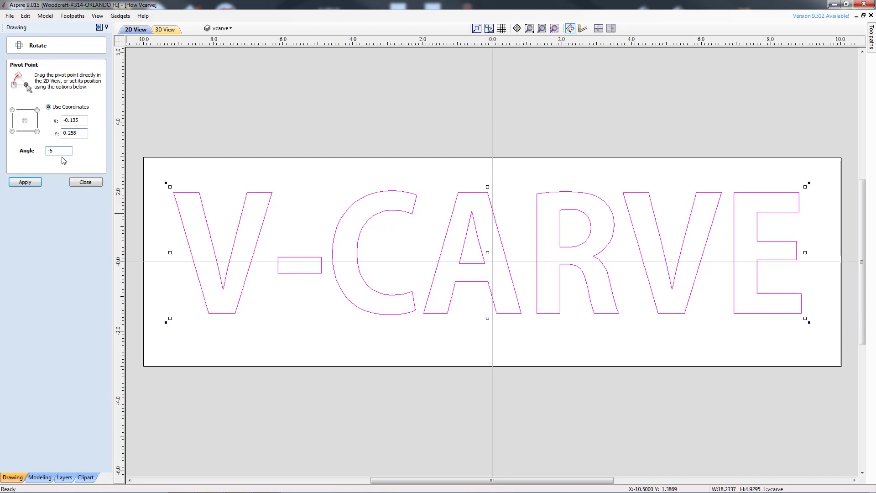
left_click(25, 182)
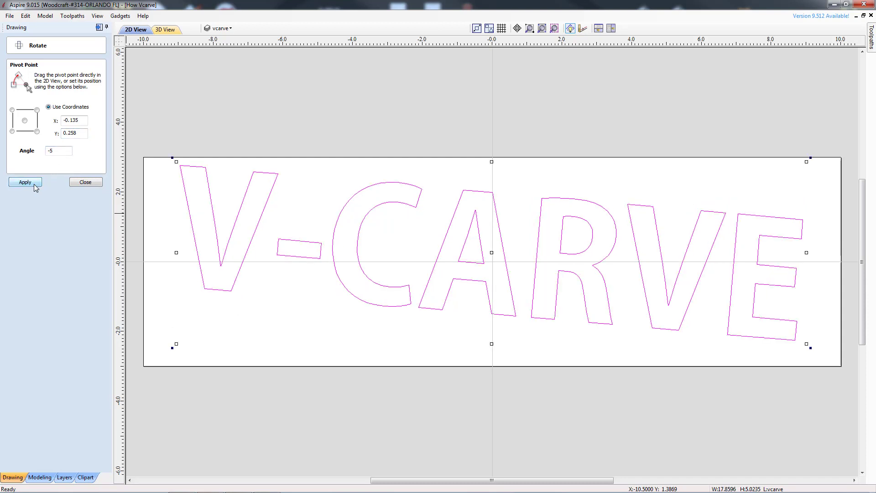
left_click(86, 182)
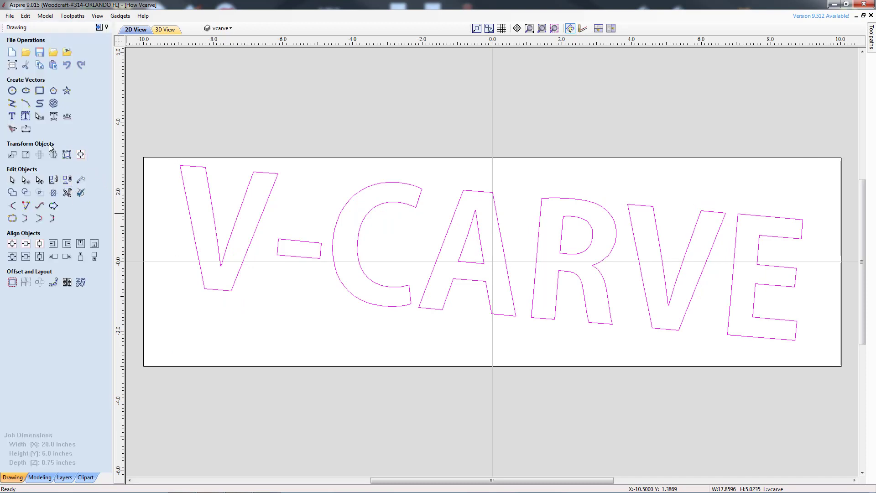
Set the rotated text's height to 2 inches with proportions unlinked, keeping the width.
left_click(26, 156)
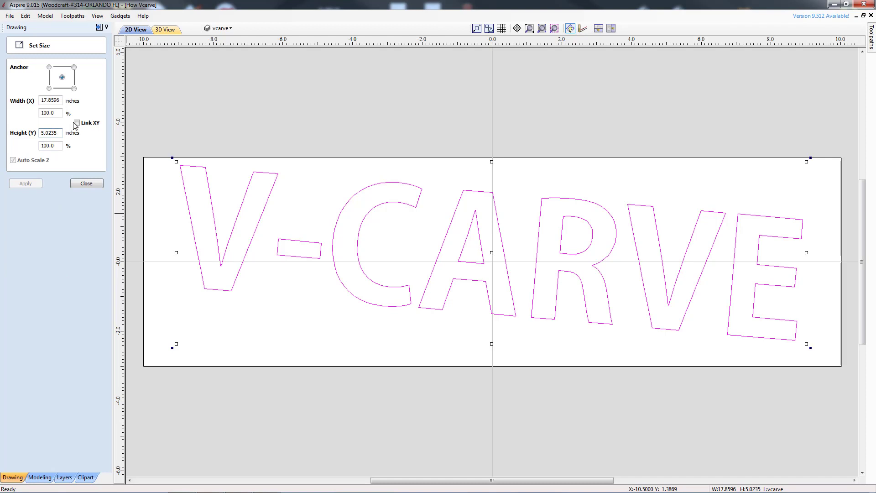
left_click_drag(58, 133, 5, 131)
type("2")
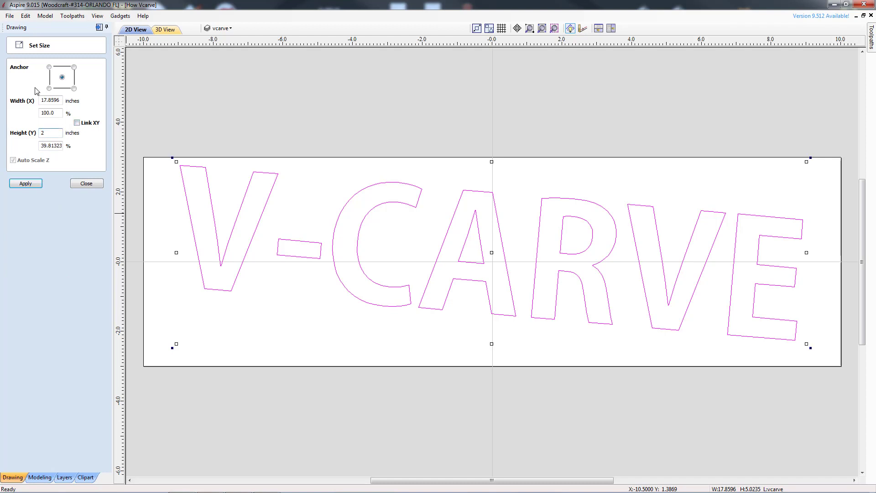
key("Return")
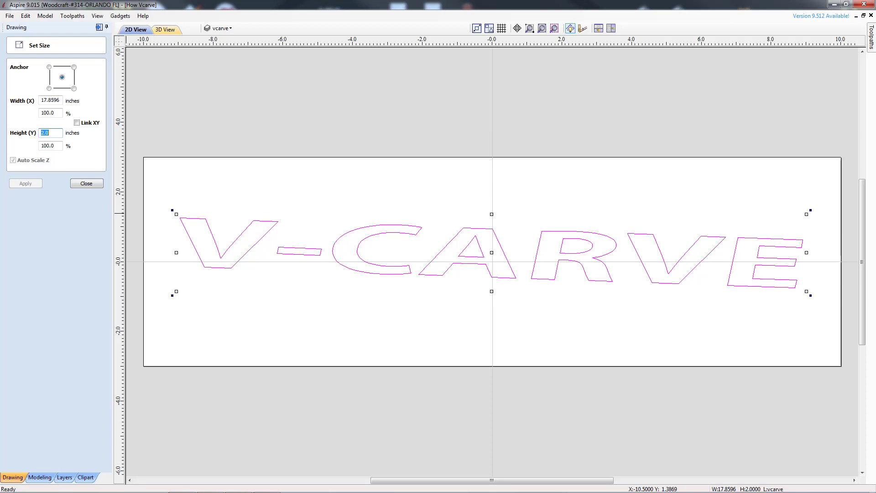
left_click(77, 124)
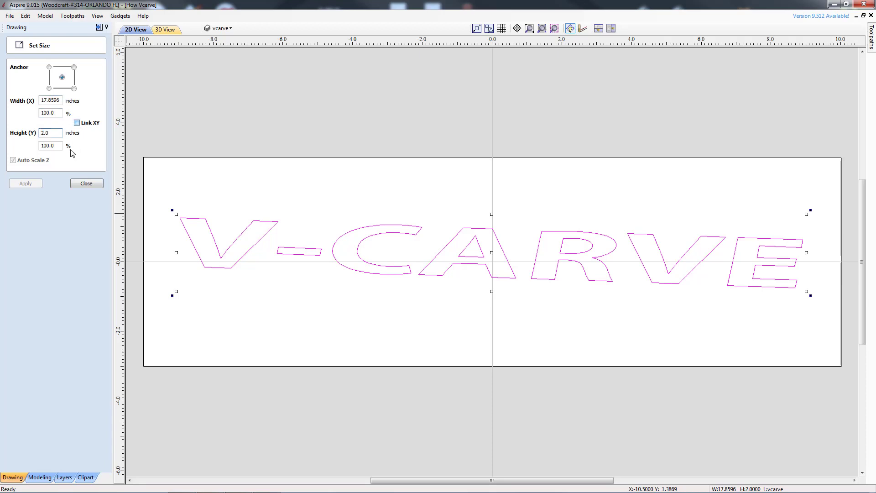
left_click(87, 184)
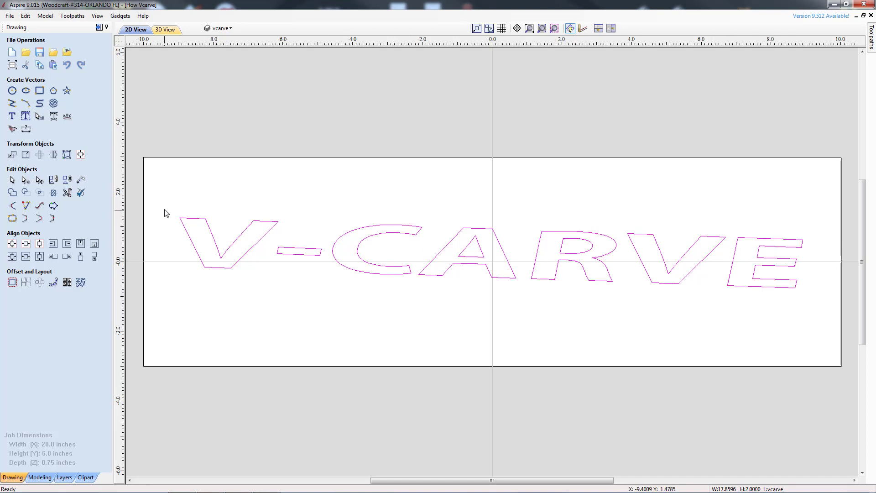
Select the text and calculate a V-Carve / Engraving toolpath for it with the 90 degree V-bit.
left_click(204, 173)
left_click(192, 221)
left_click(102, 28)
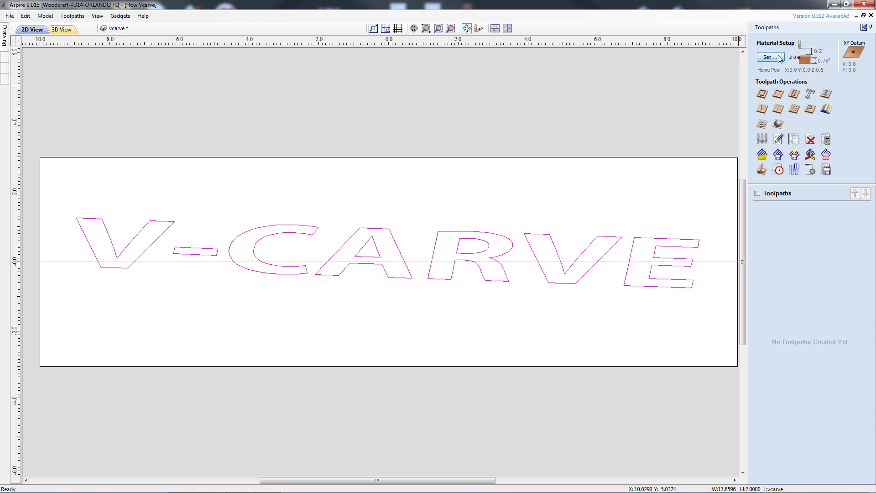
left_click(761, 110)
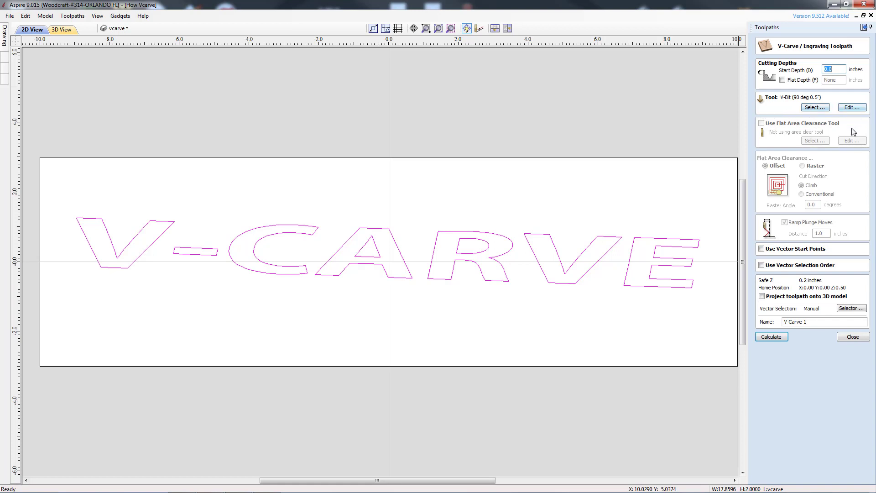
left_click(772, 337)
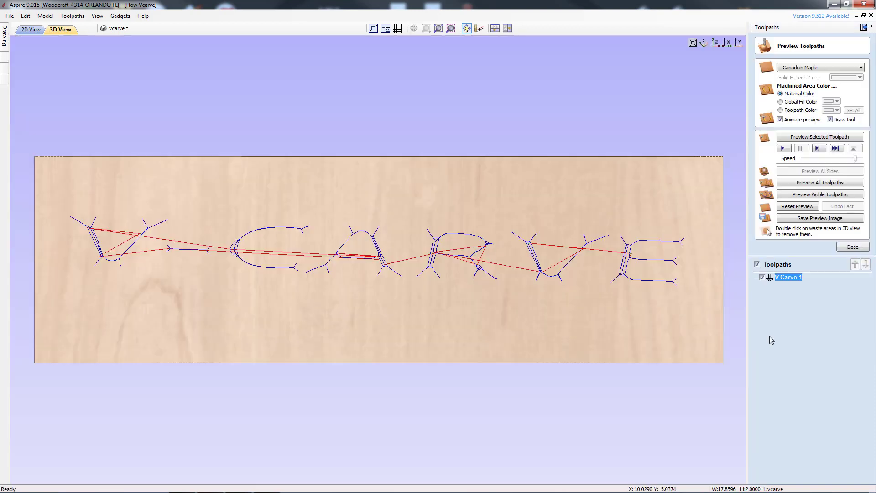
Preview the selected V-carve toolpath without animation and inspect the carved sign from several 3D angles.
left_click(780, 120)
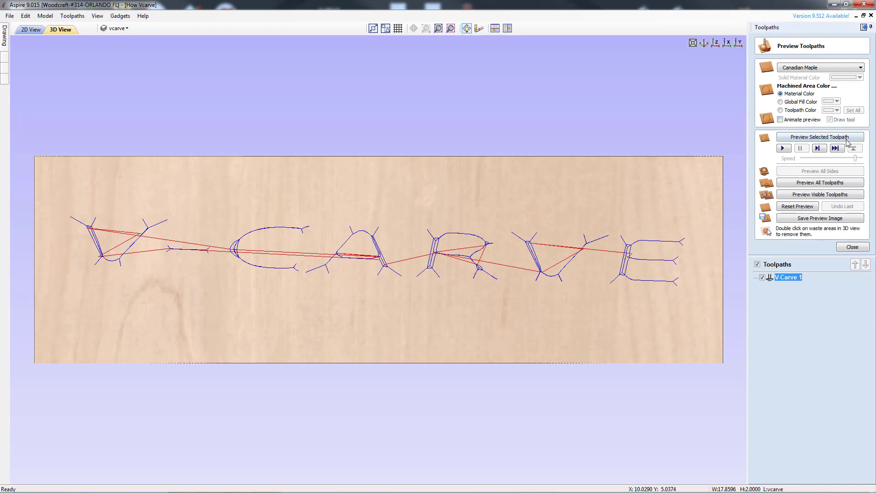
left_click(815, 137)
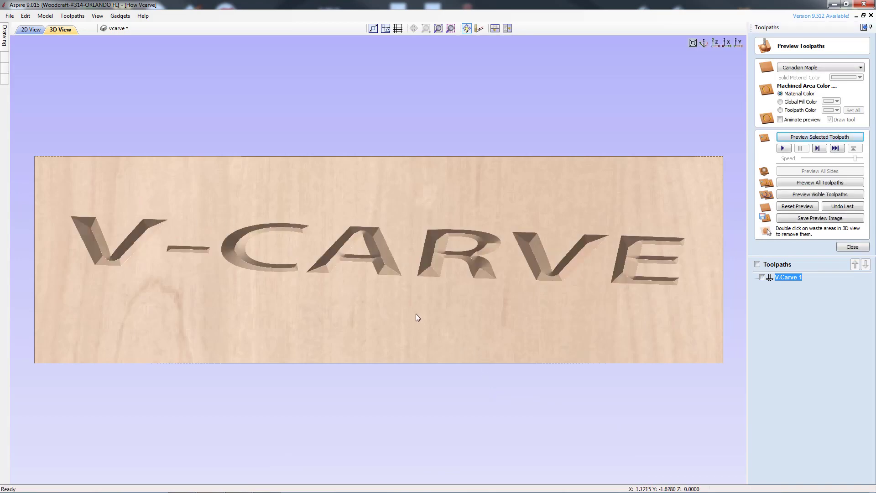
left_click_drag(415, 314, 413, 185)
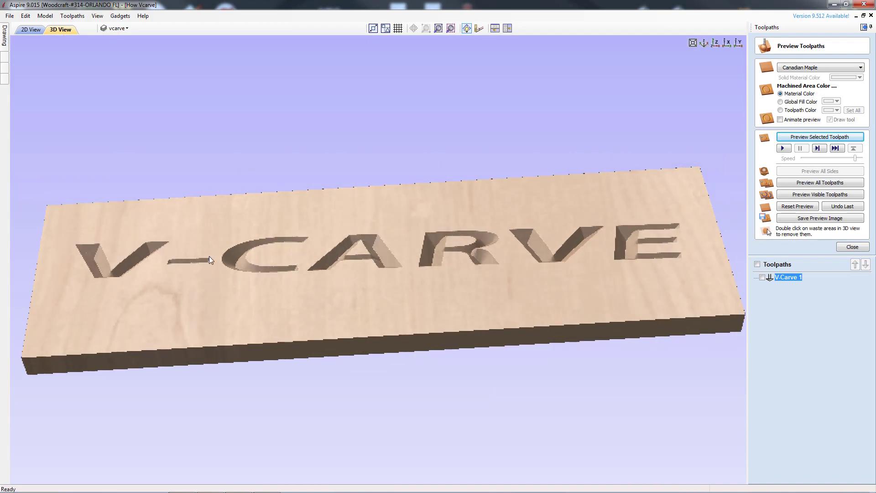
left_click_drag(195, 256, 325, 228)
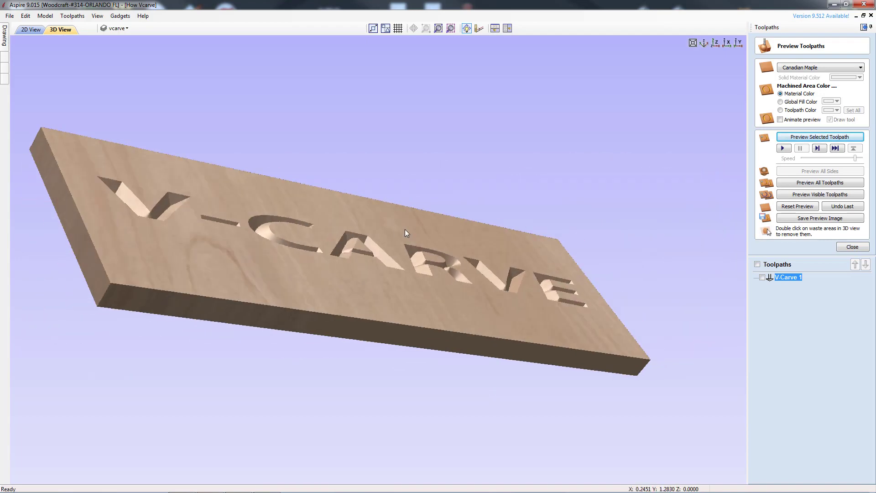
left_click_drag(452, 236, 317, 240)
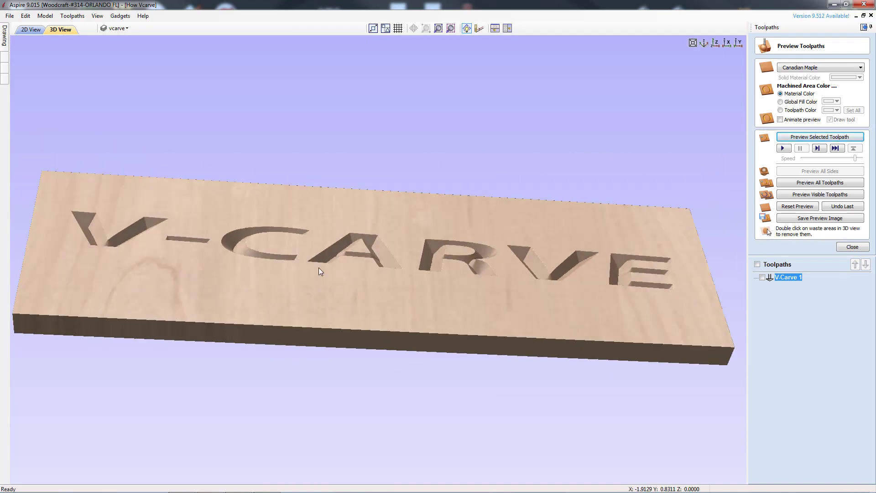
left_click_drag(326, 308, 615, 297)
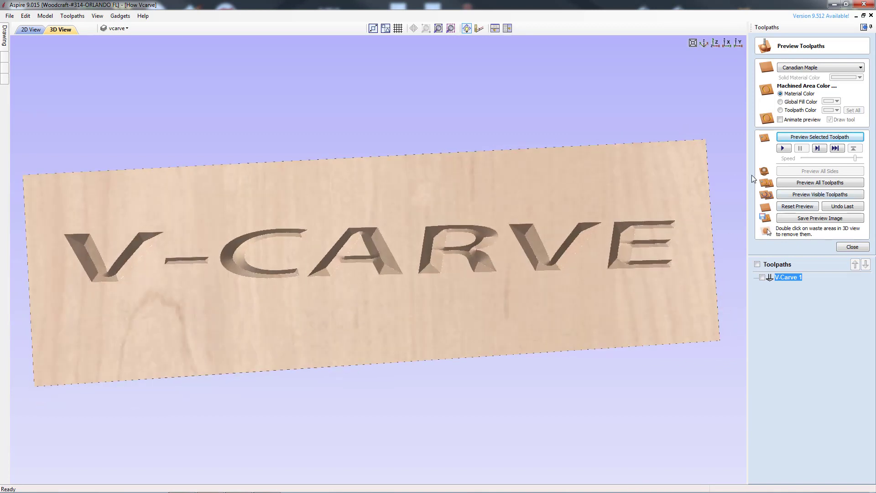
left_click(716, 43)
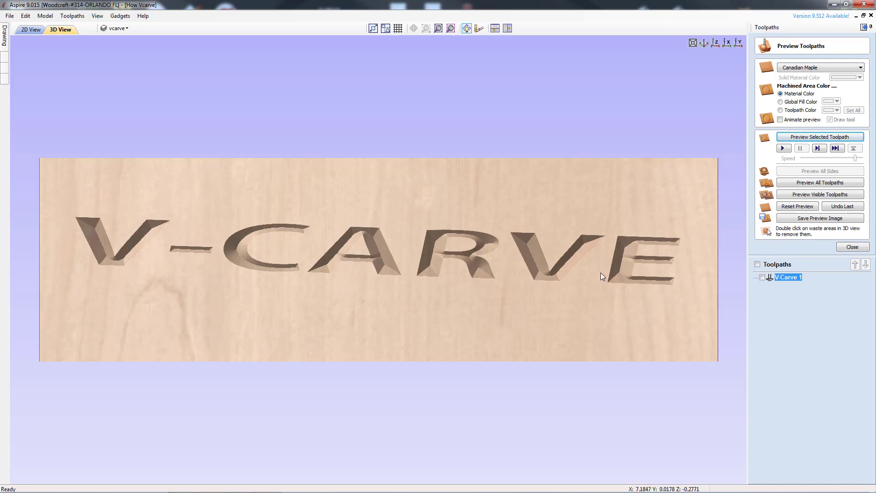
Inspect the carved board from further 3D angles, return to the standard view, and close the toolpath preview.
left_click_drag(373, 234, 176, 217)
left_click_drag(98, 226, 128, 324)
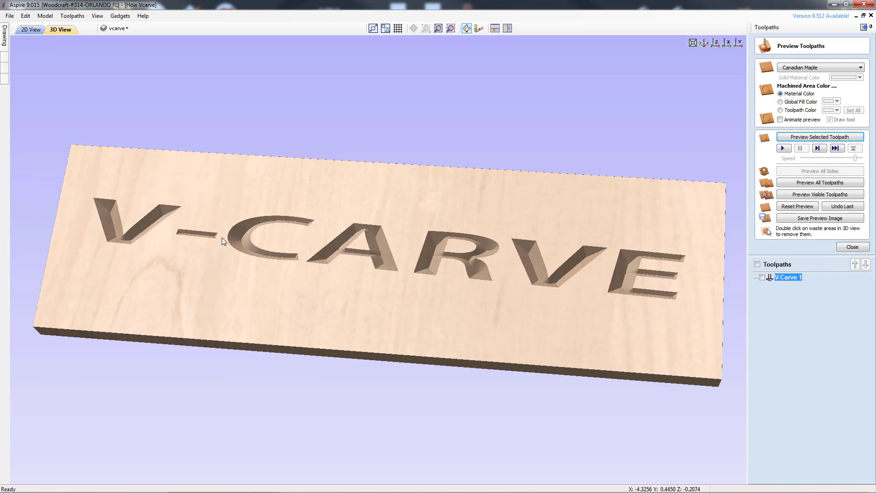
left_click_drag(222, 238, 237, 280)
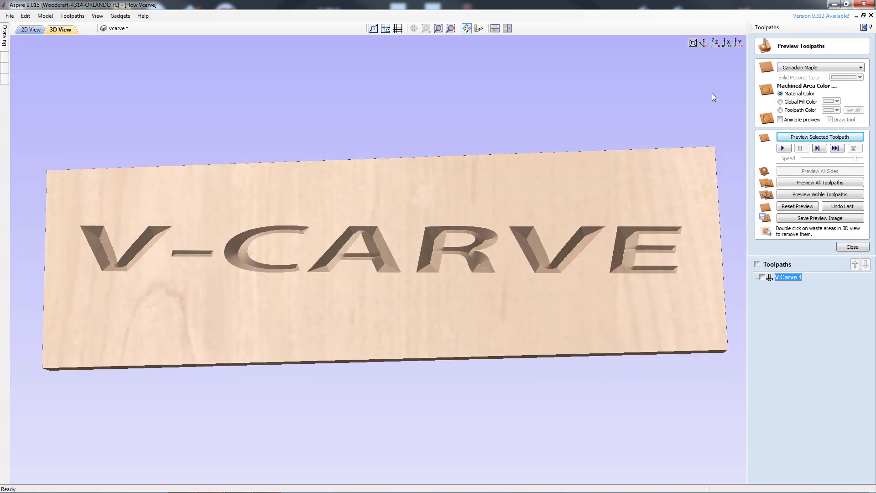
left_click(717, 43)
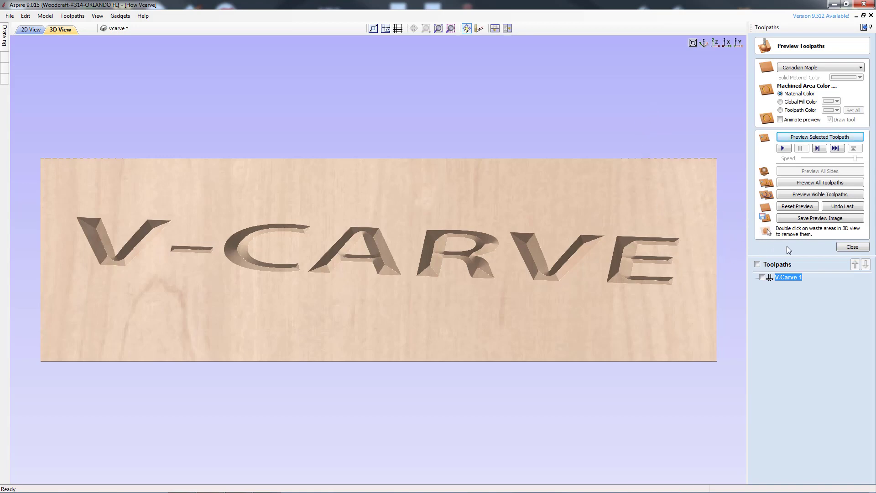
left_click(851, 247)
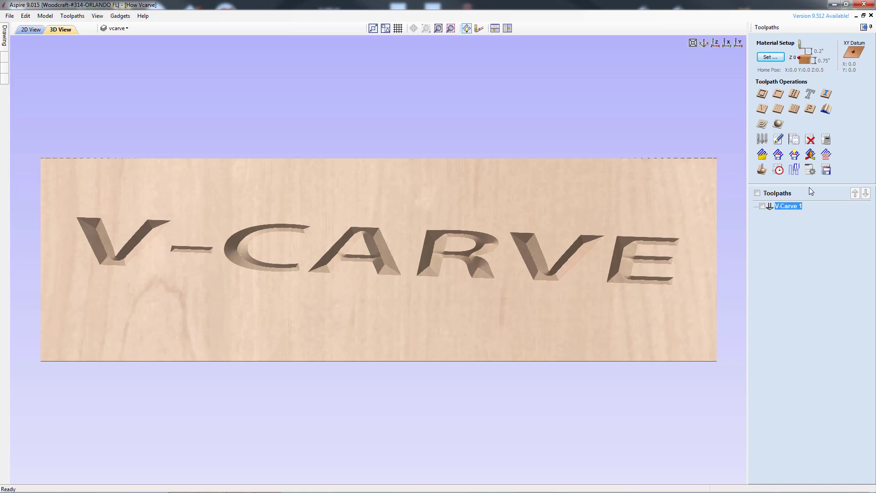
Open the toolpaths summary to review the estimated machining time, and close it.
left_click(779, 170)
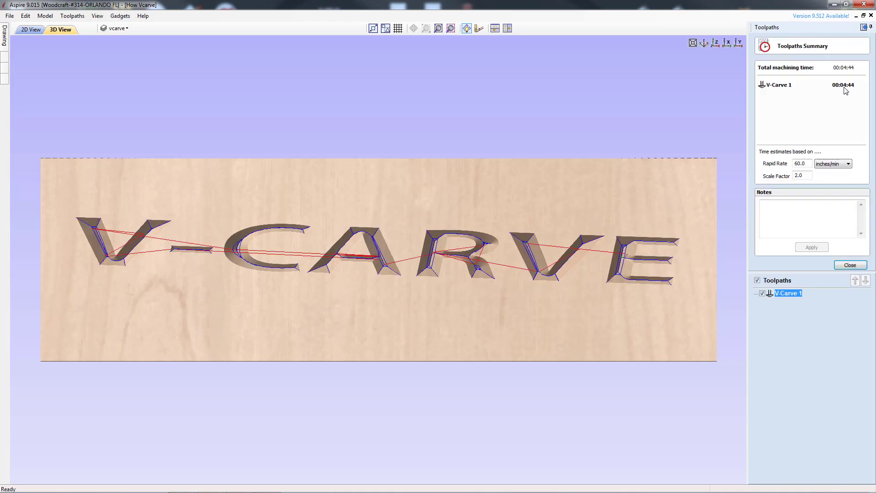
left_click(851, 265)
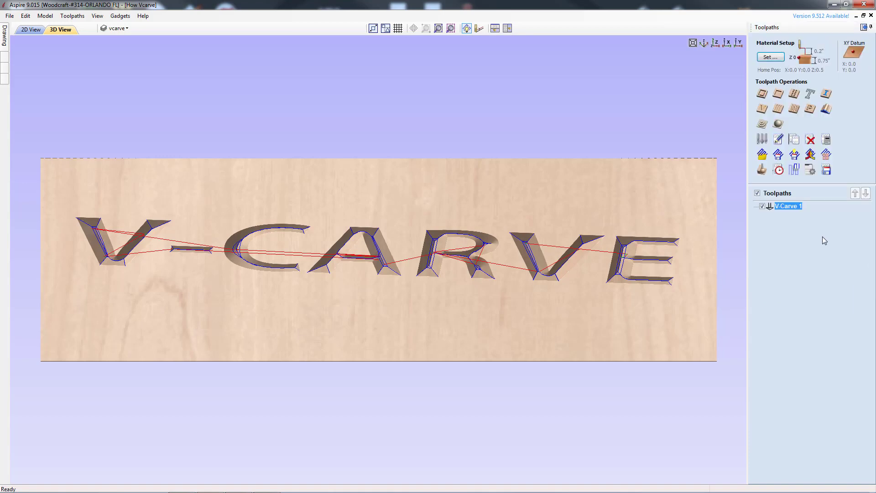
Open Save Toolpaths and choose the CNCShark-USB Arcs (inch) (*.tap) post processor.
left_click(826, 171)
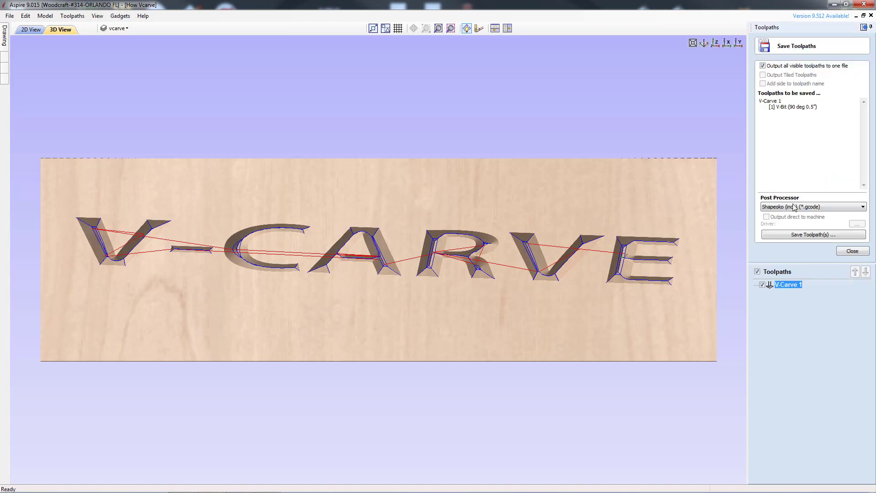
left_click(862, 208)
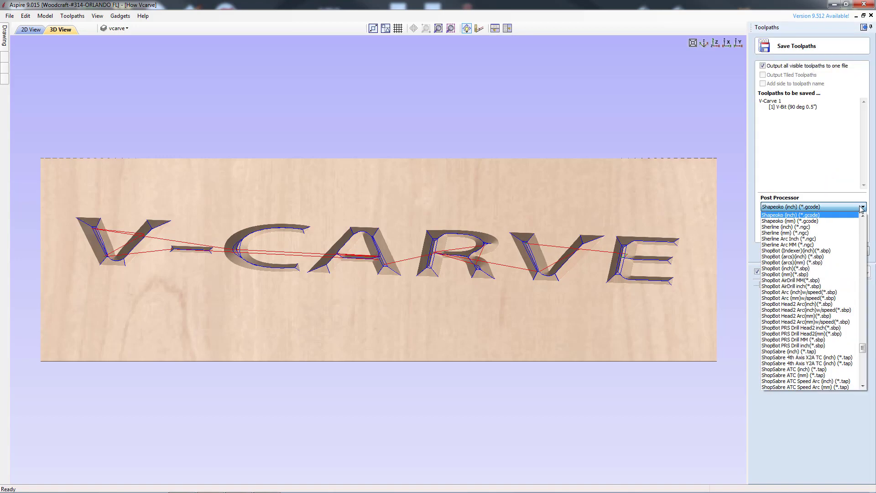
scroll(863, 250, "up", 20)
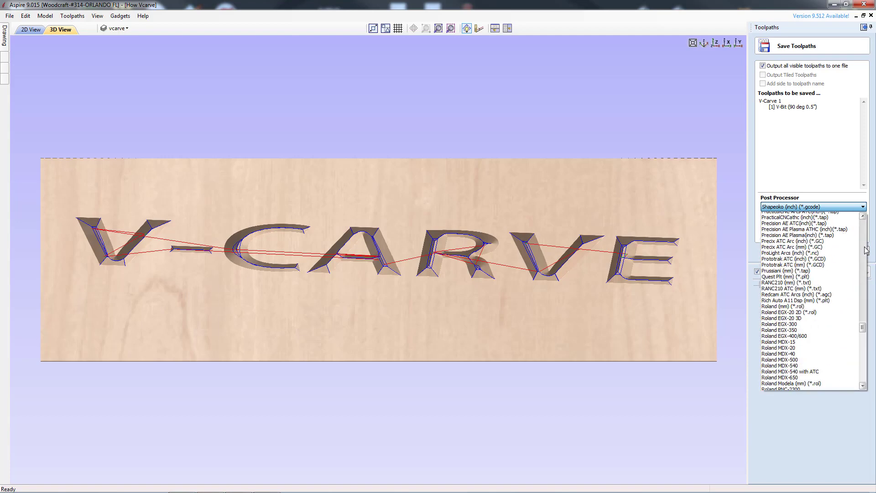
scroll(866, 250, "up", 20)
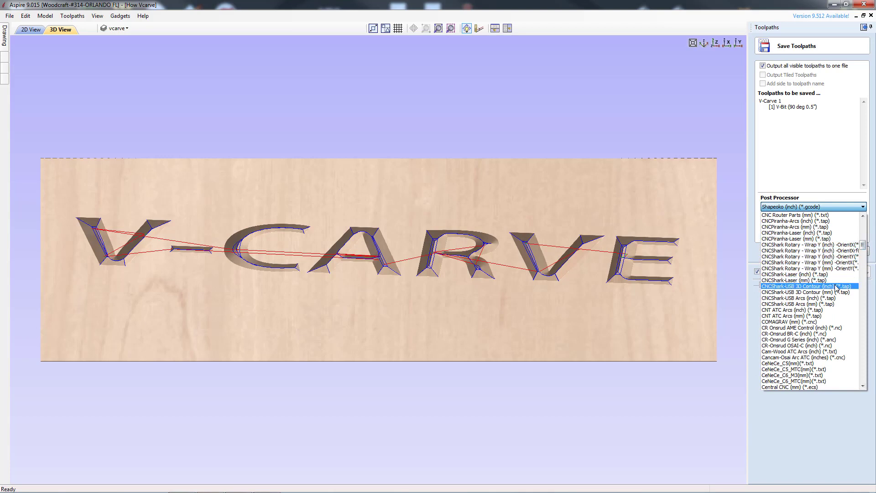
left_click(814, 298)
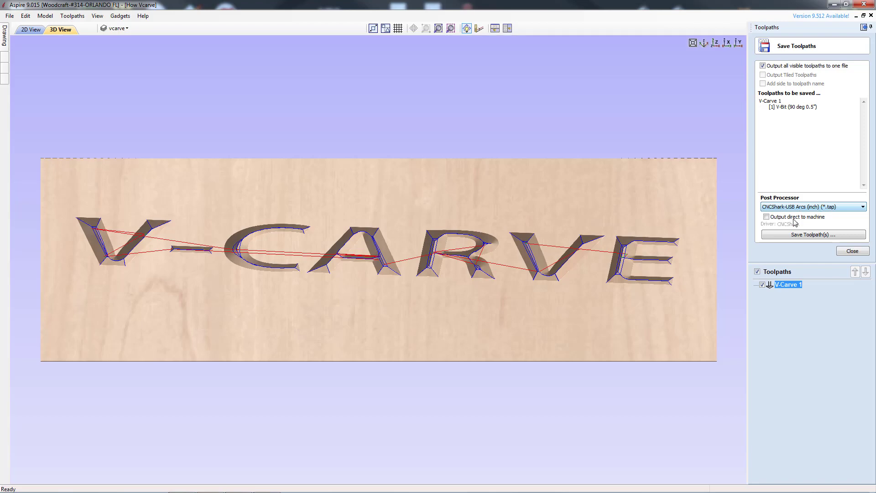
Save the V-Carve toolpath to the Desktop with the file name 01_text_vbit_5_90.
left_click(799, 235)
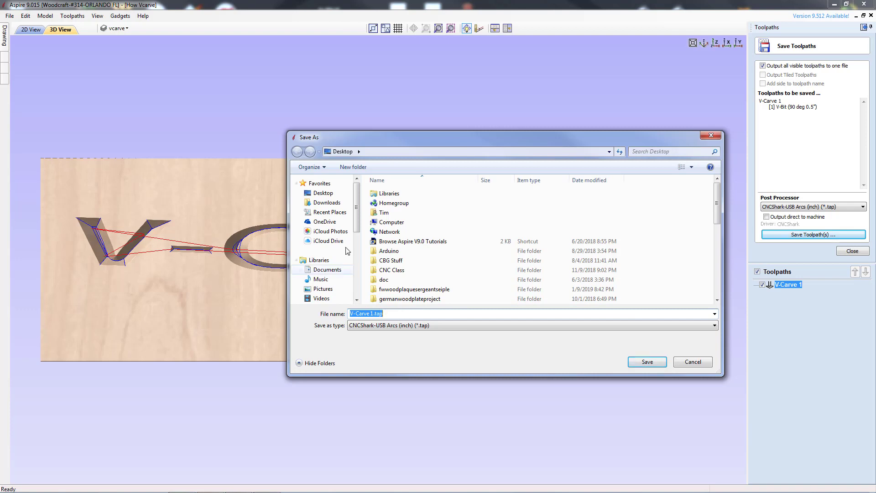
left_click(373, 313)
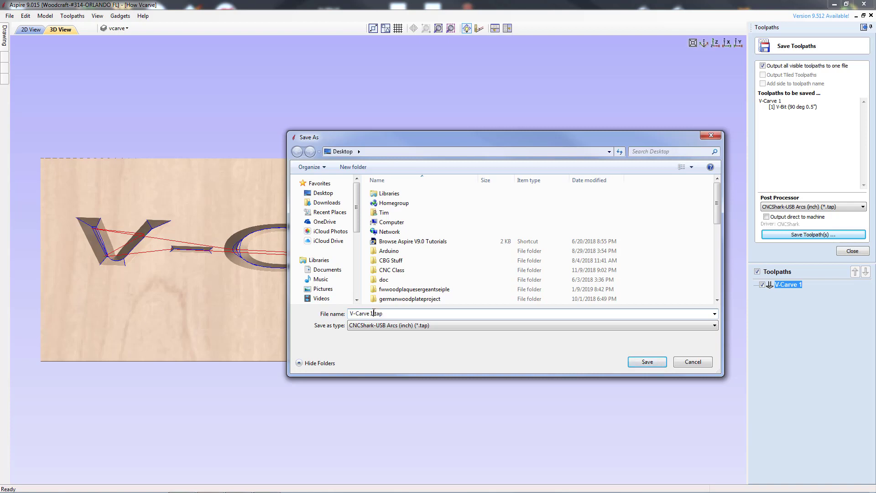
left_click_drag(374, 313, 325, 316)
type("01_text_vbit_5_90")
left_click(693, 362)
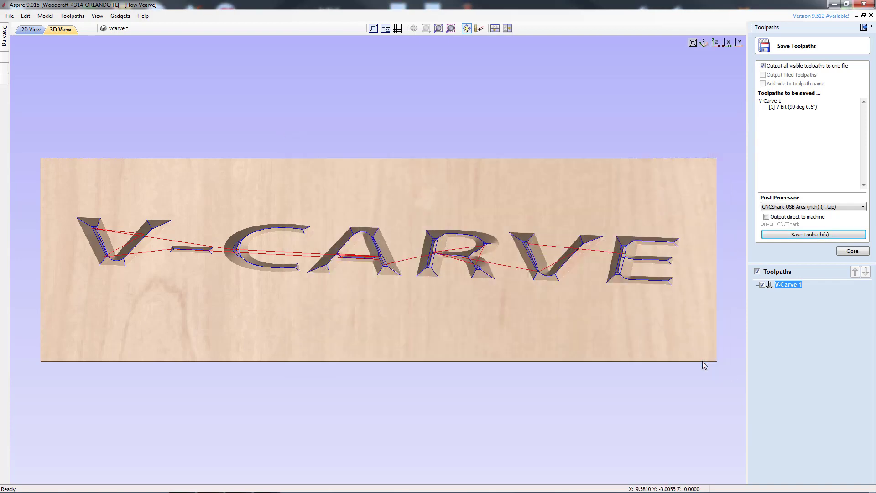
Close the Save Toolpaths panel and unpin the toolpaths panel to return to the drawing tools.
left_click(852, 252)
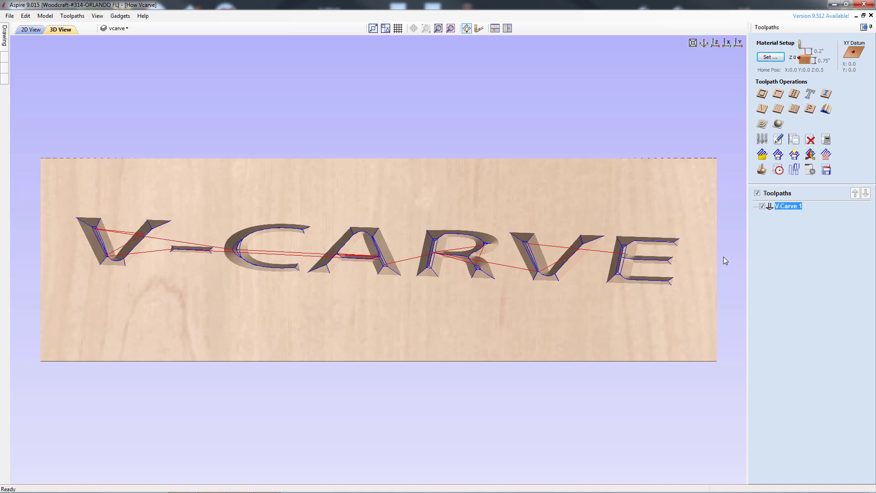
left_click(863, 27)
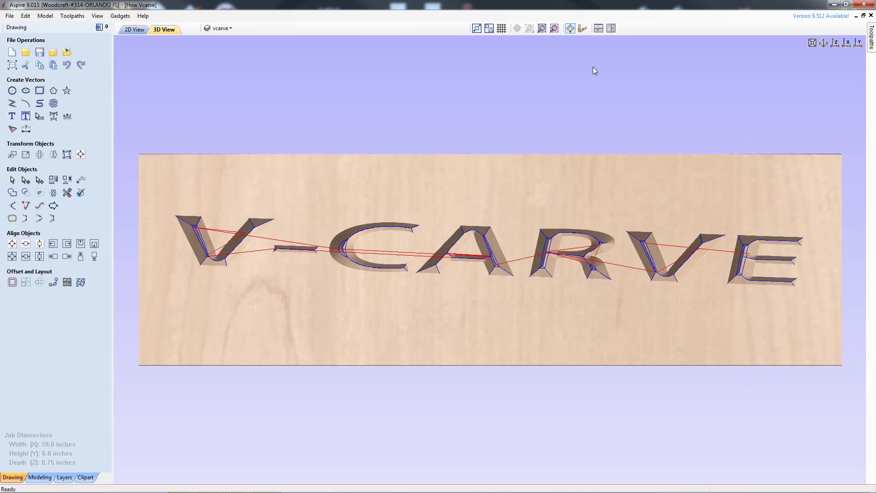